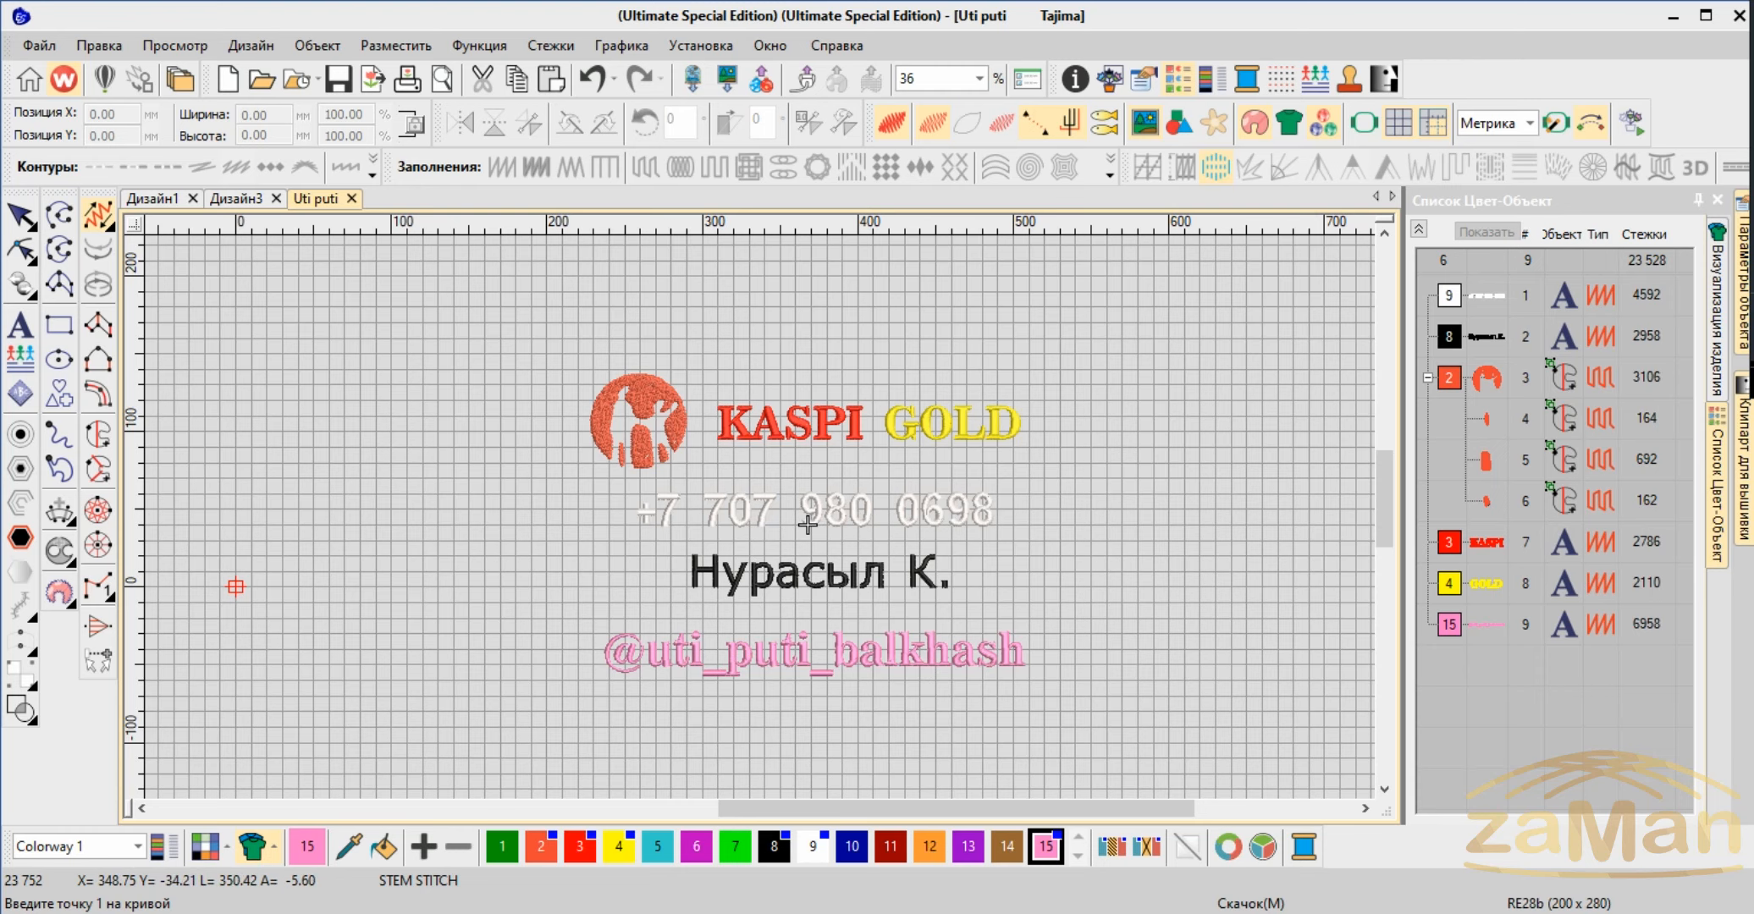
pyautogui.hotkey('ctrl', '2')
pyautogui.moveTo(470, 813)
pyautogui.mouseDown()
pyautogui.moveTo(626, 869)
pyautogui.moveTo(1130, 886)
pyautogui.mouseUp()
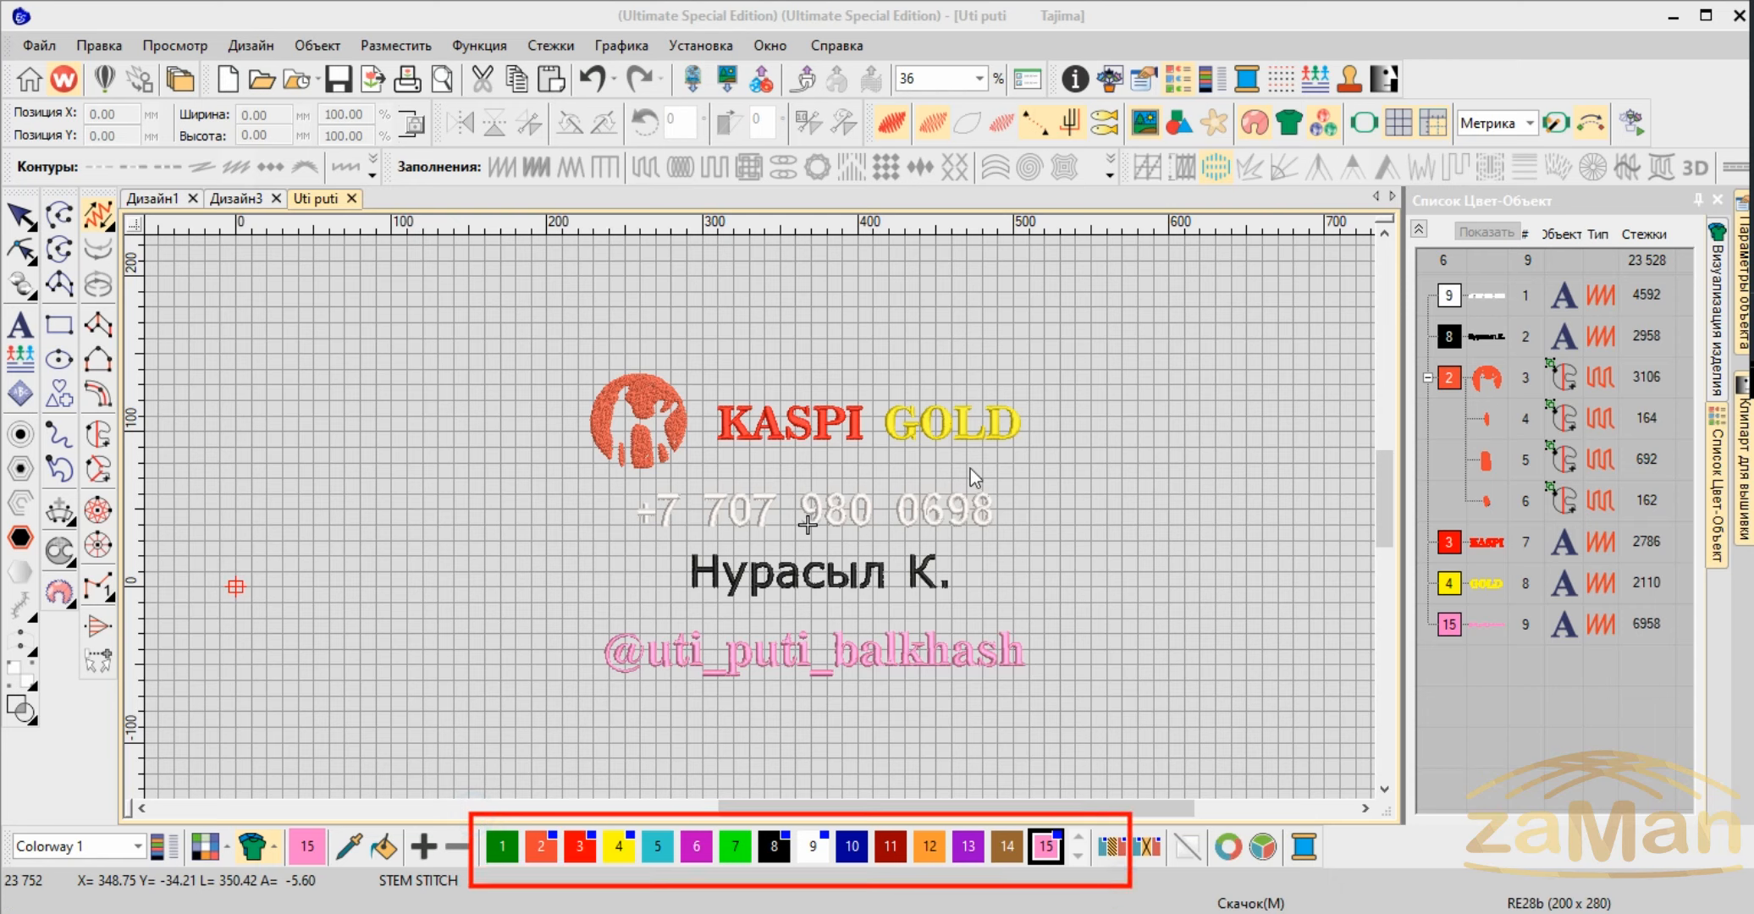
pyautogui.click(473, 293)
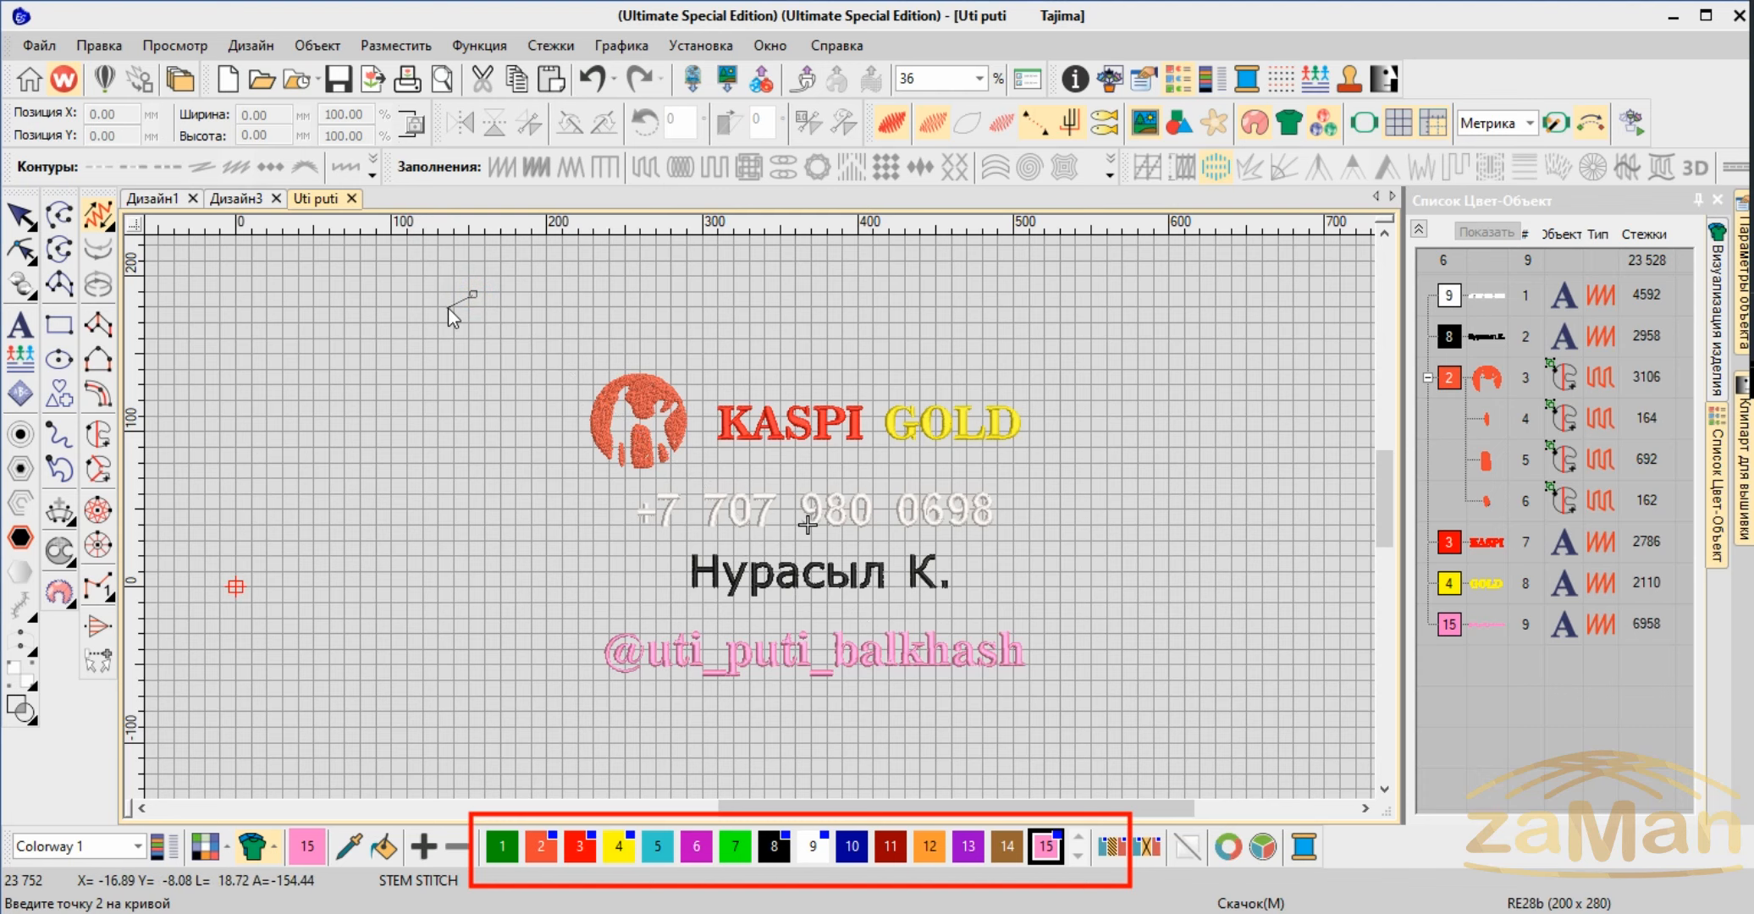
pyautogui.moveTo(449, 307); pyautogui.dragTo(639, 435)
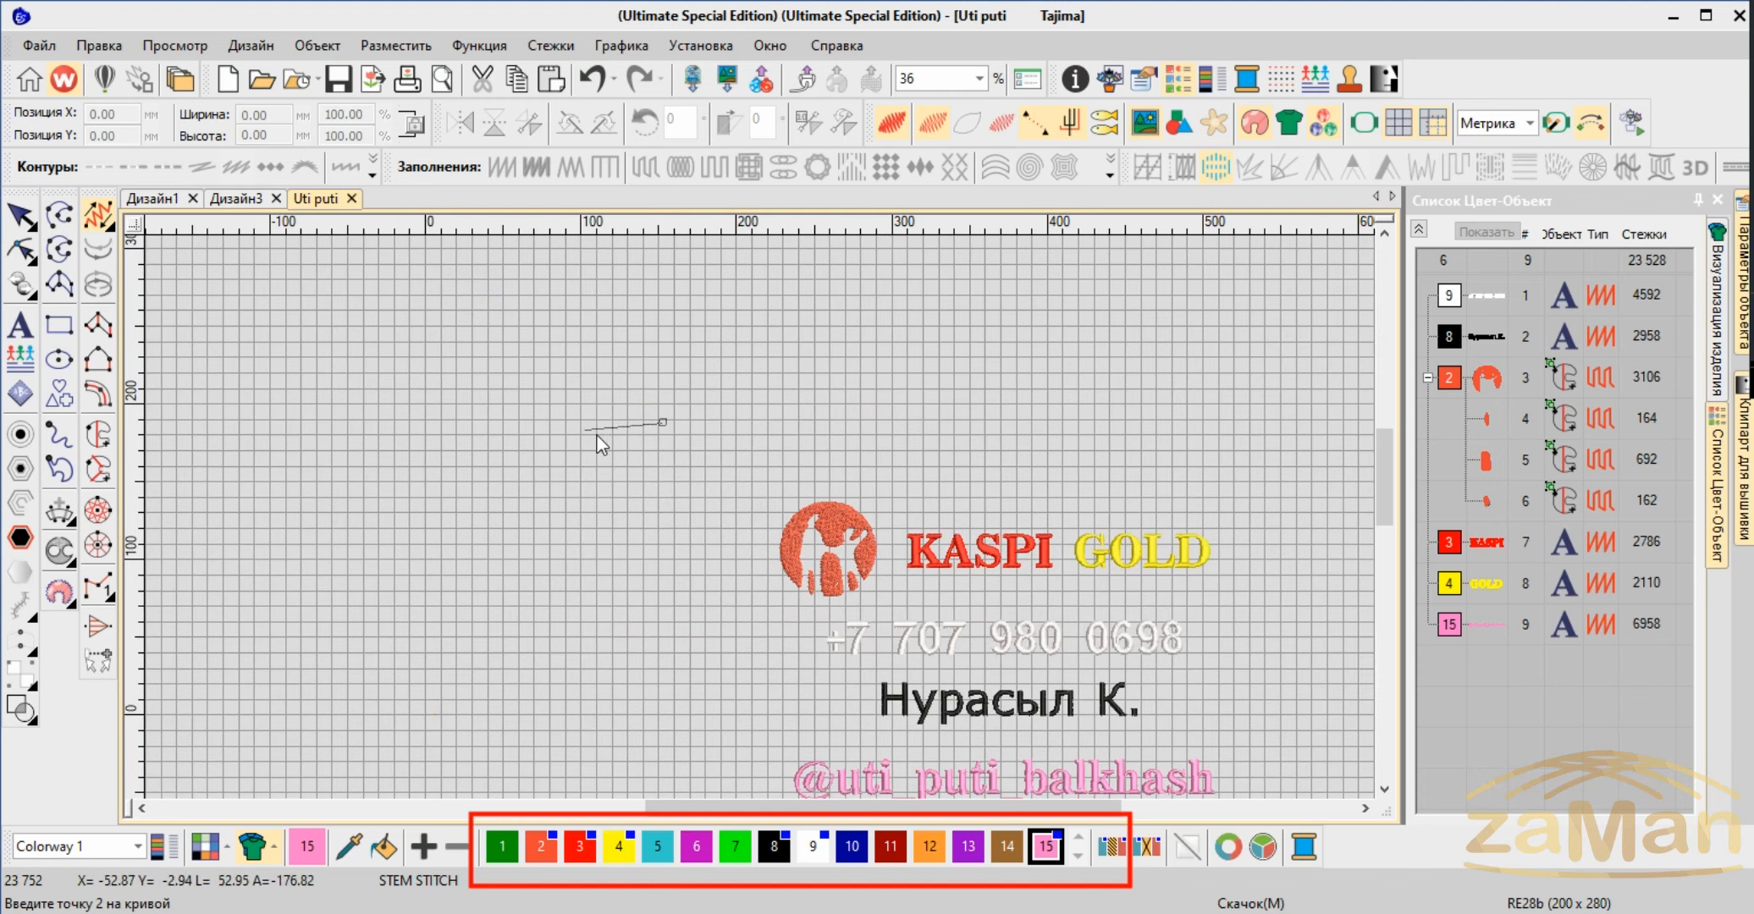
# Try recolouring the whole design with green colour 1, and undo the colour change
pyautogui.click(20, 216)
pyautogui.scroll(-2, 702, 415)
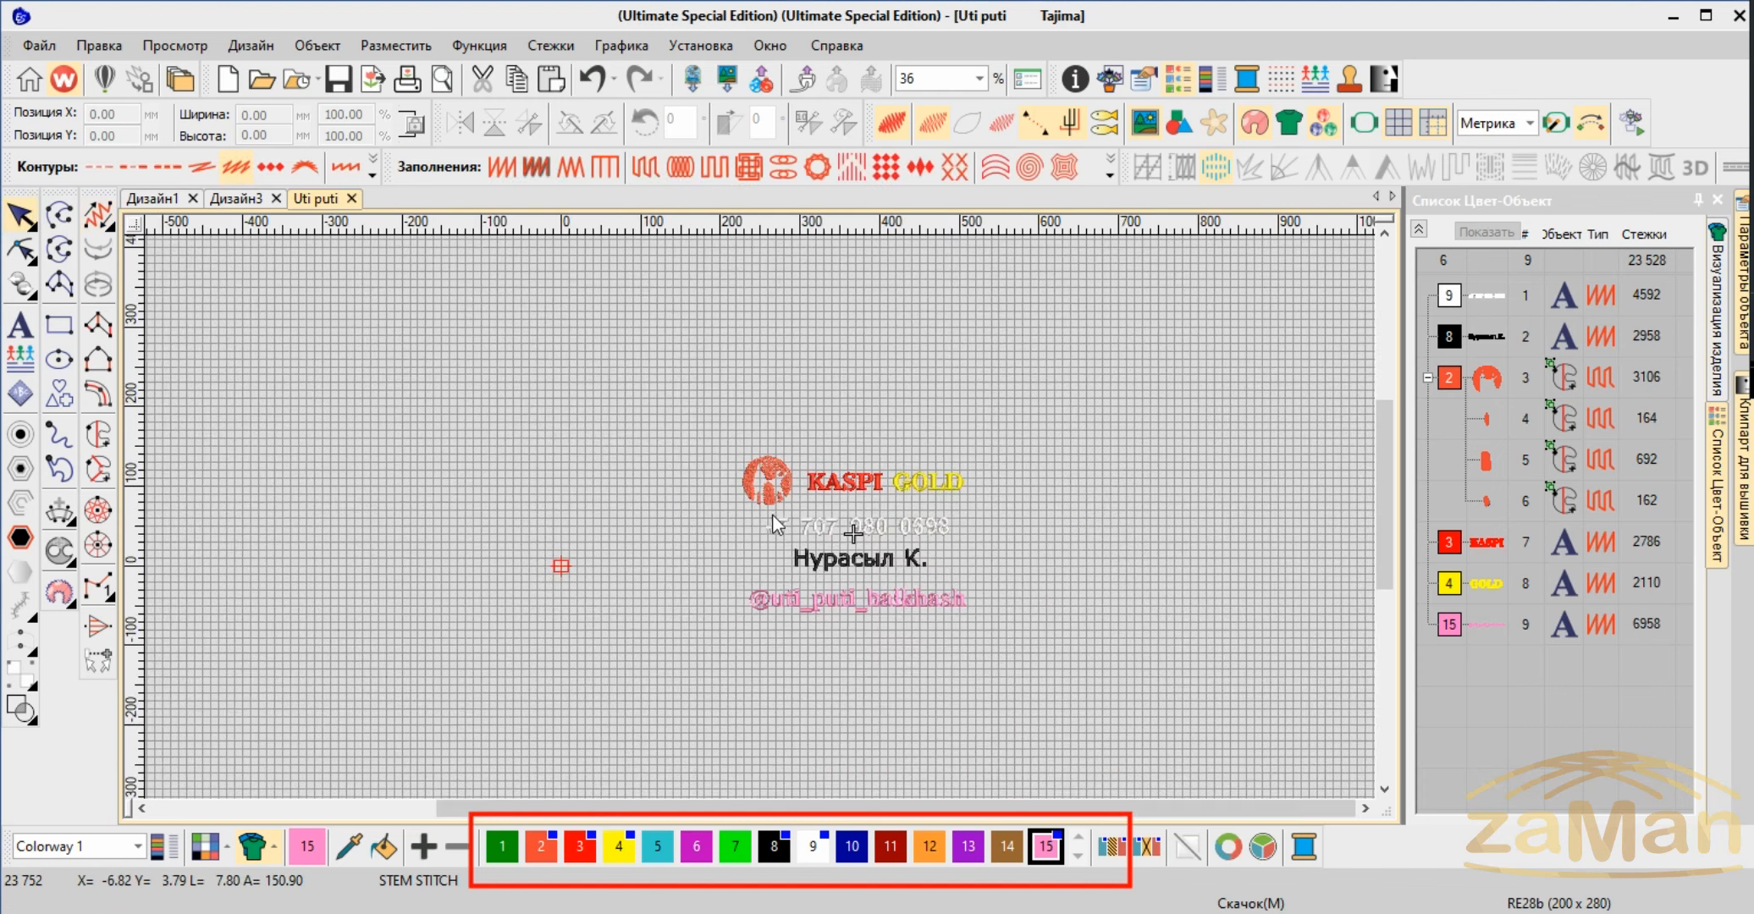
pyautogui.moveTo(678, 423); pyautogui.dragTo(1041, 656)
pyautogui.scroll(2, 987, 616)
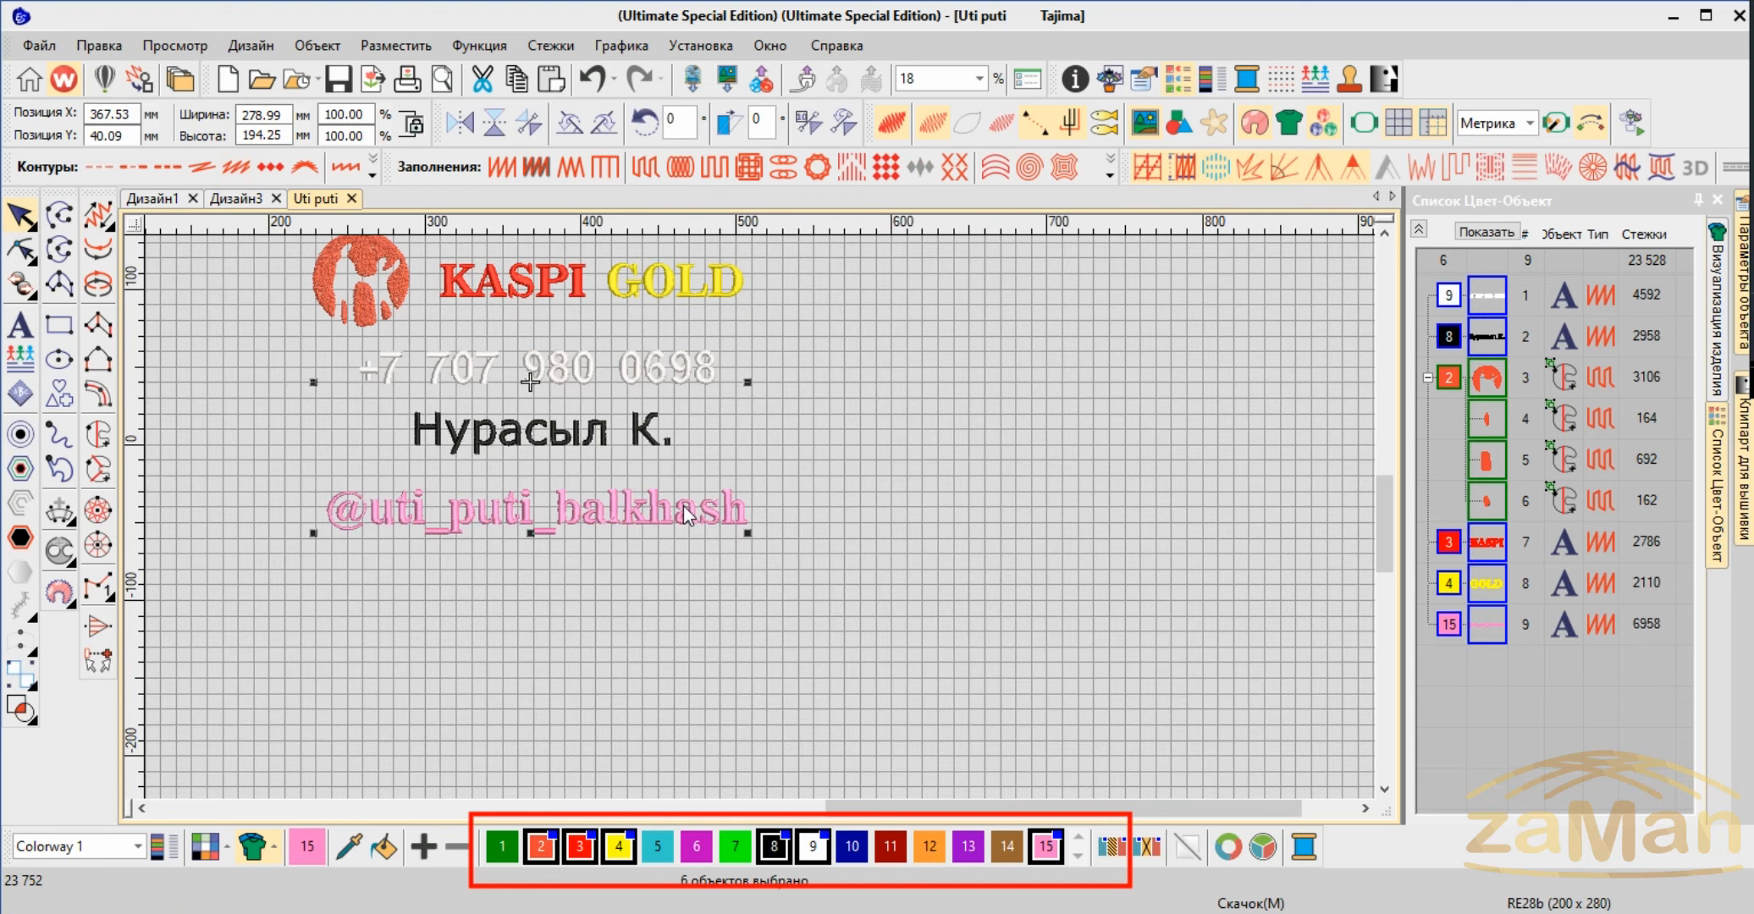
pyautogui.click(502, 845)
pyautogui.scroll(1, 760, 518)
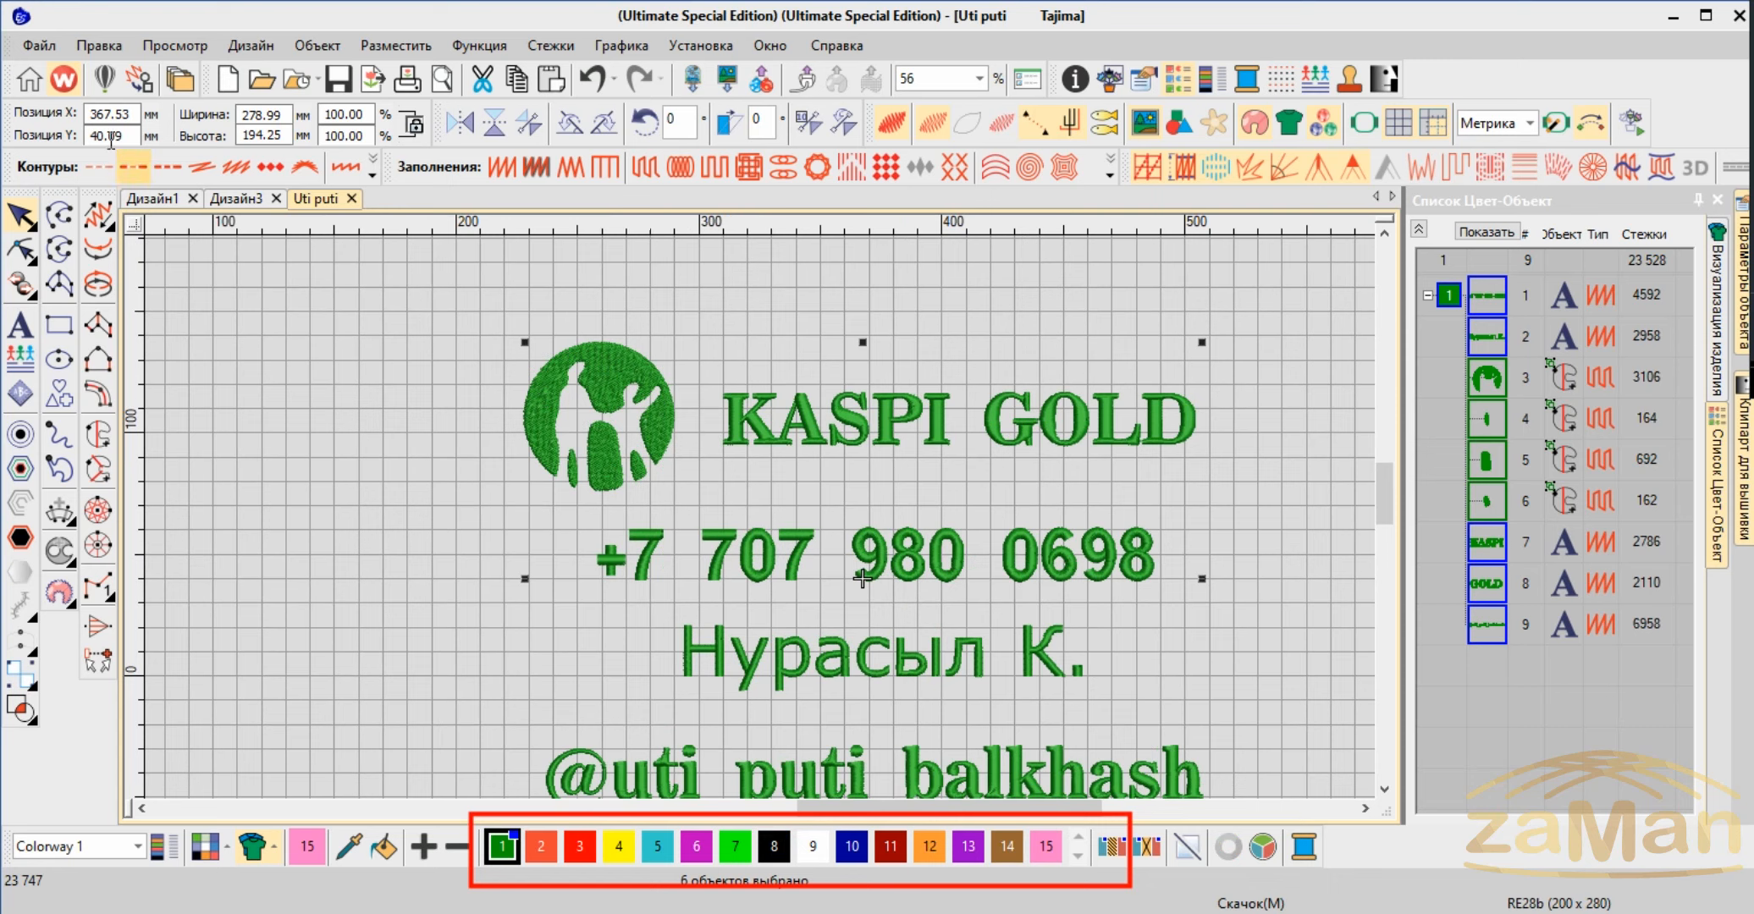
pyautogui.click(592, 79)
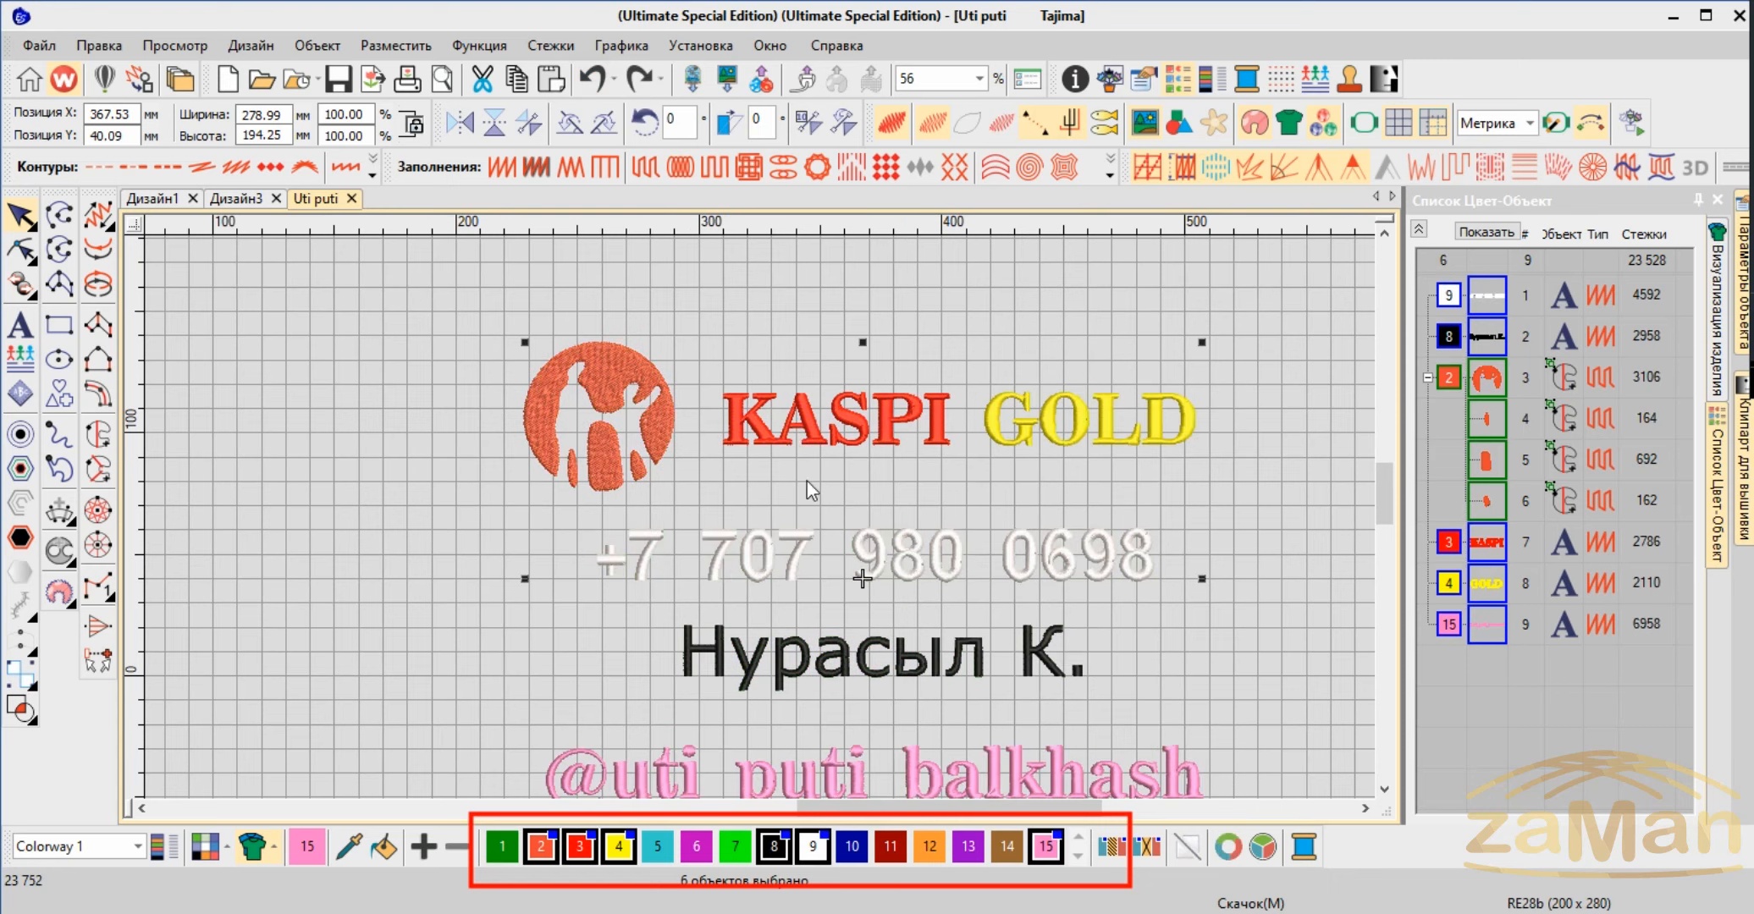
# Select individual lettering objects such as GOLD to examine which palette colours they use
pyautogui.click(1226, 429)
pyautogui.click(1105, 419)
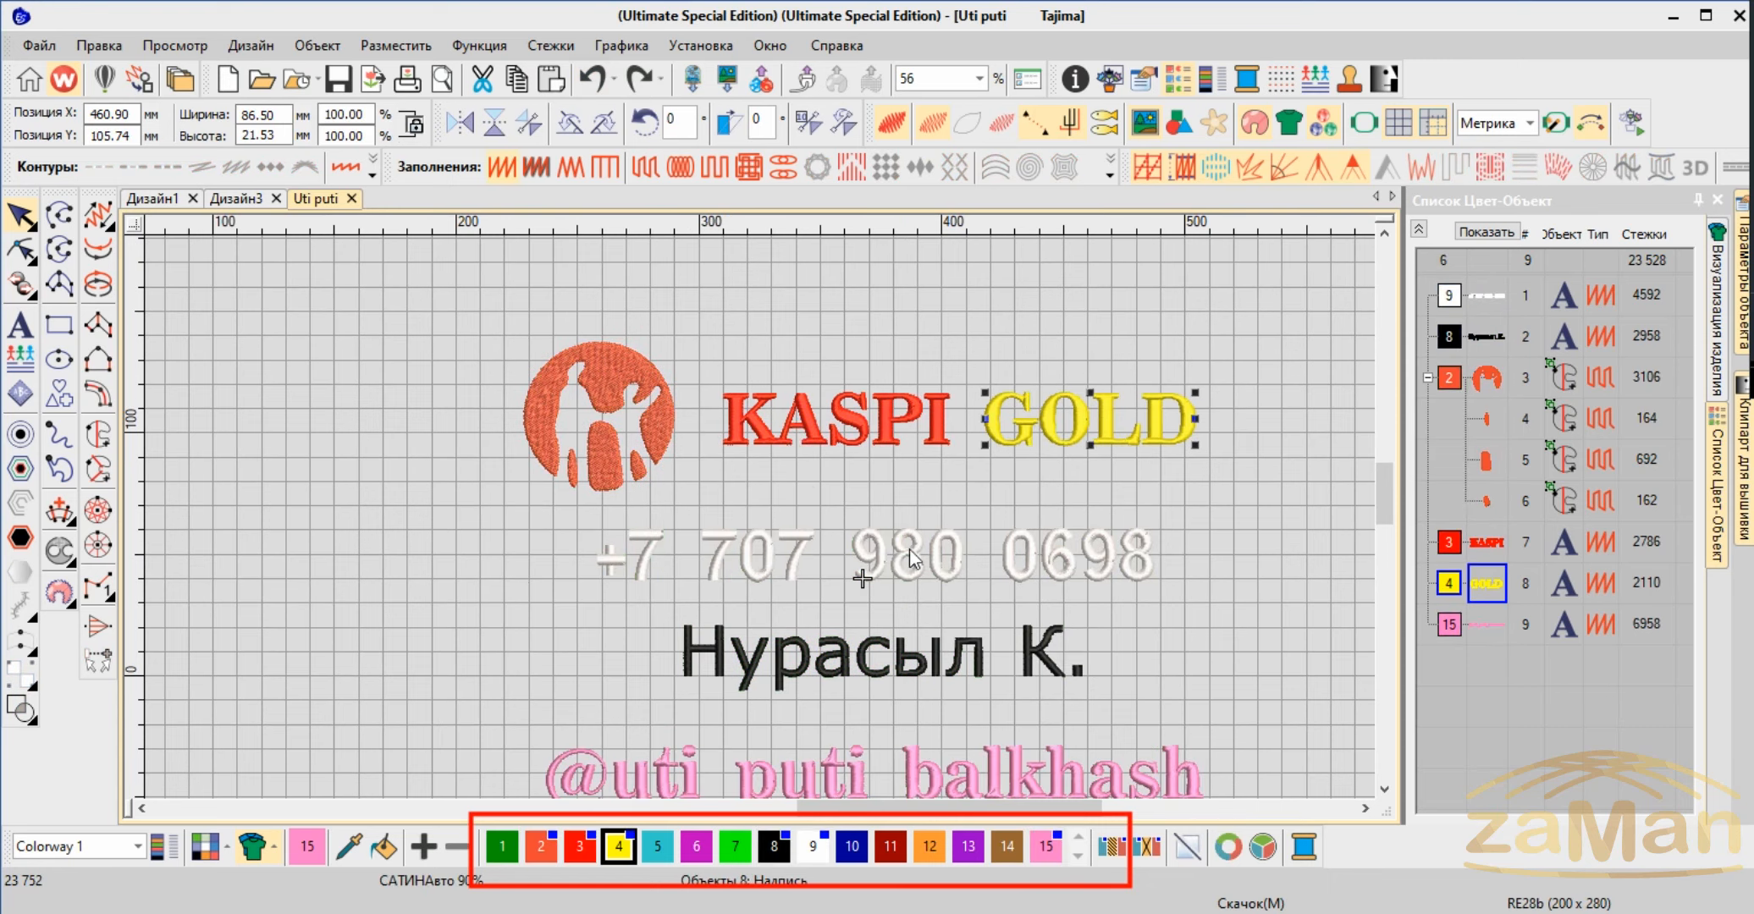
pyautogui.click(878, 565)
pyautogui.click(1295, 453)
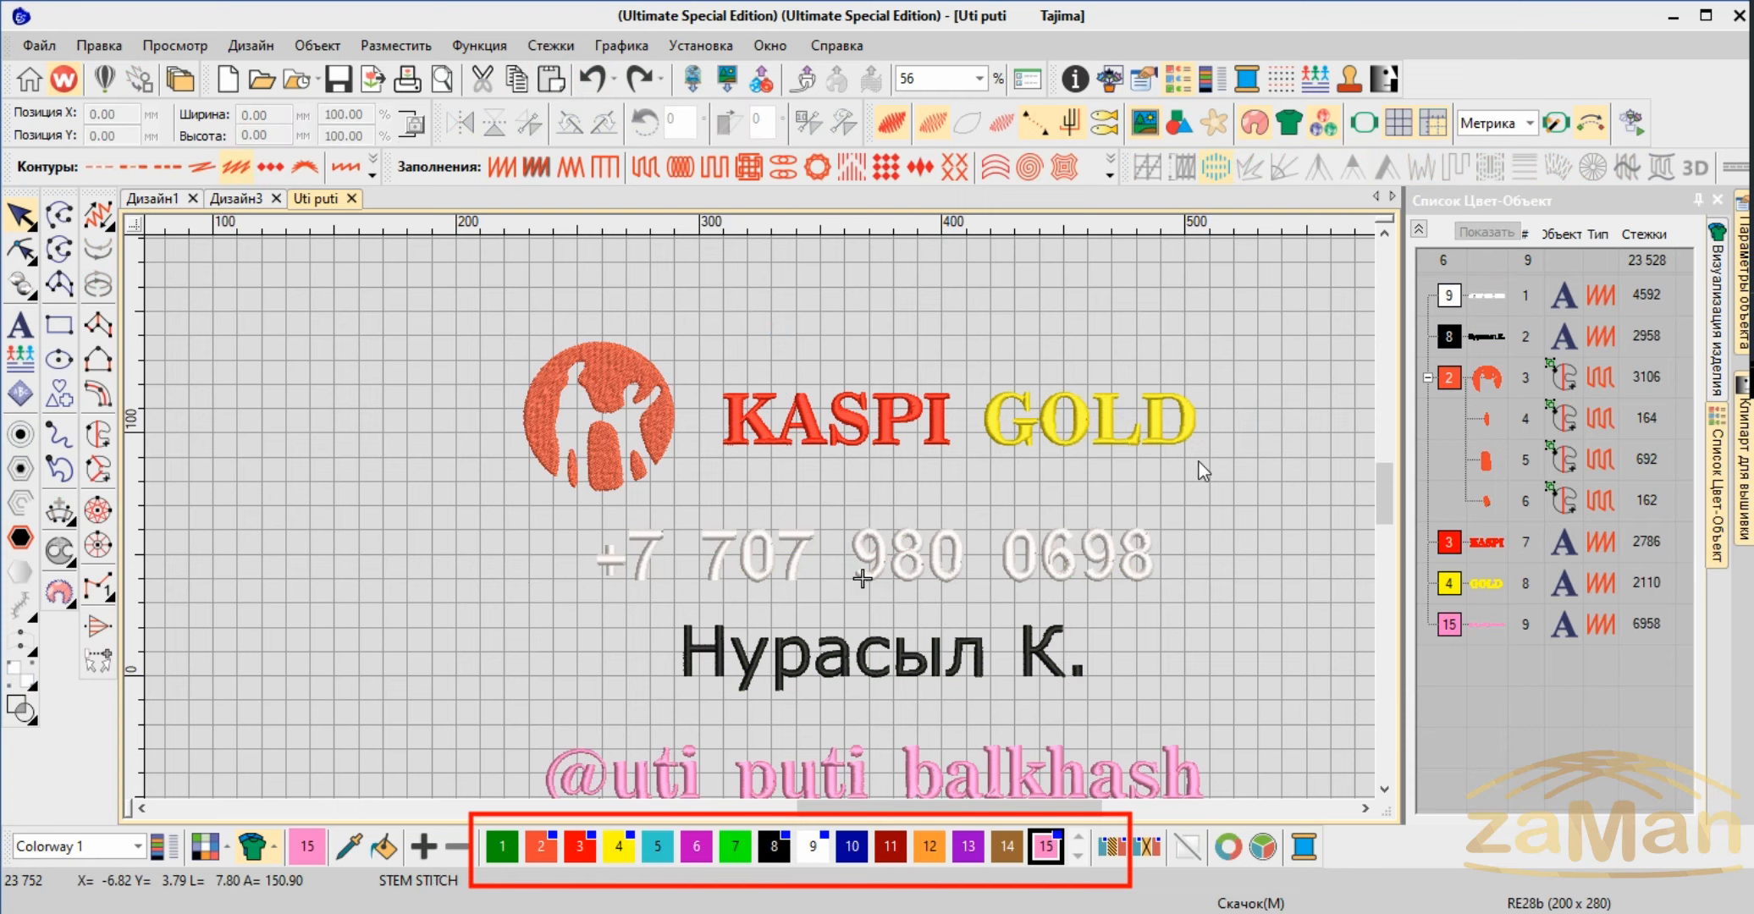
pyautogui.click(1049, 436)
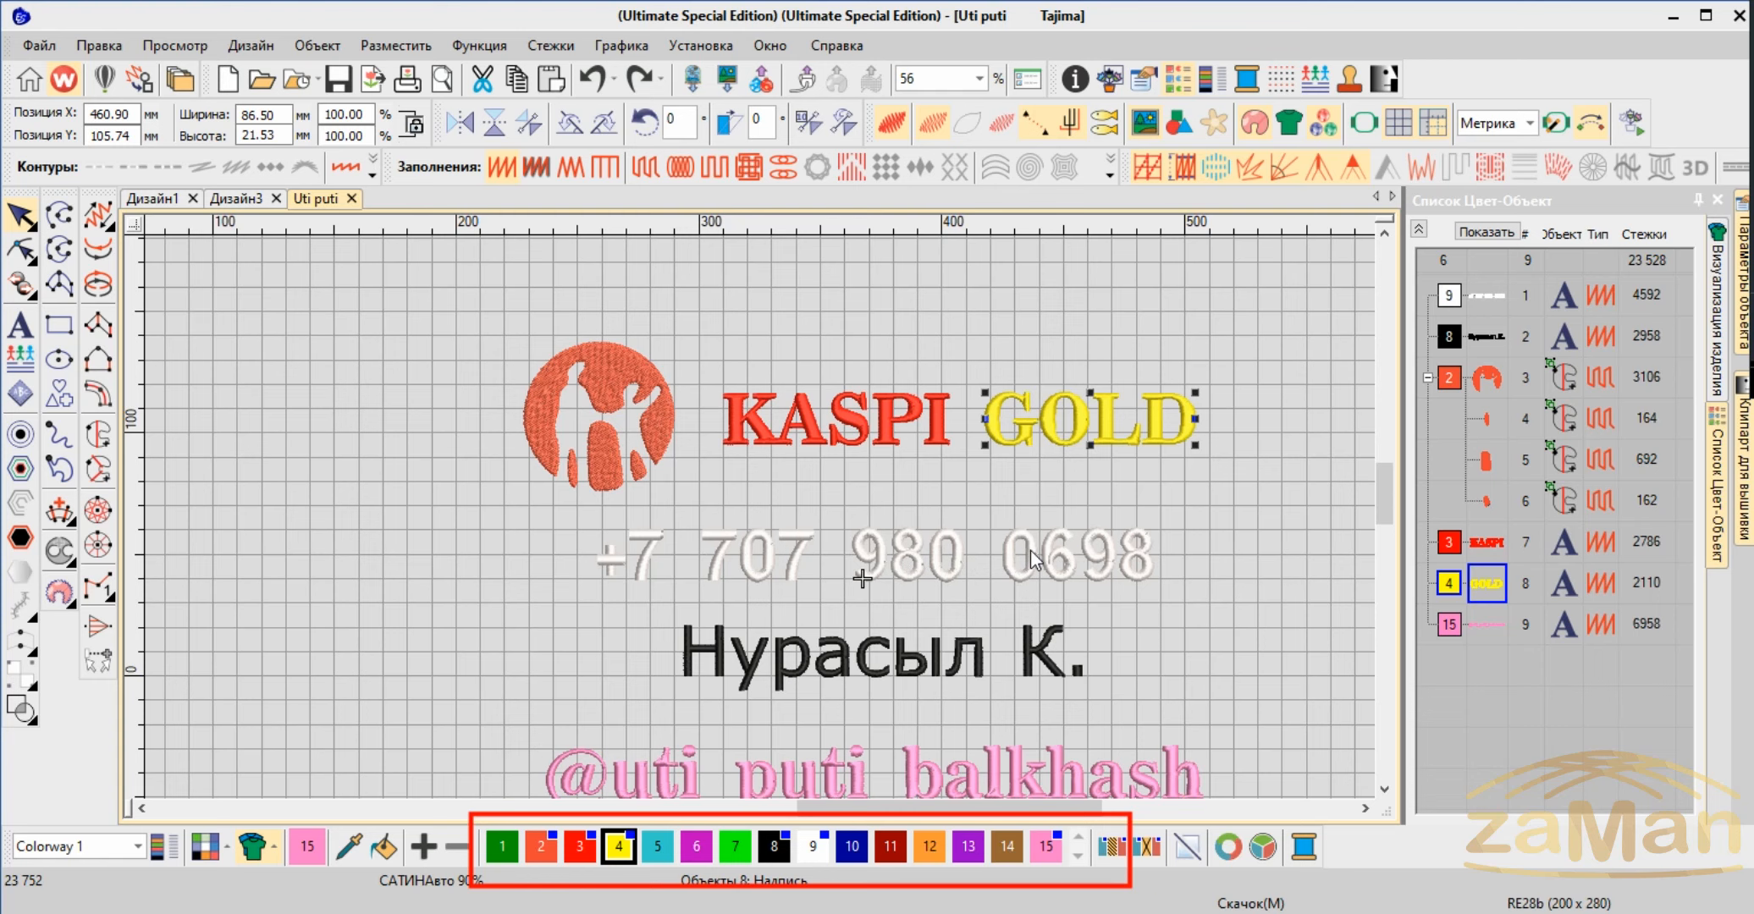
pyautogui.click(1229, 553)
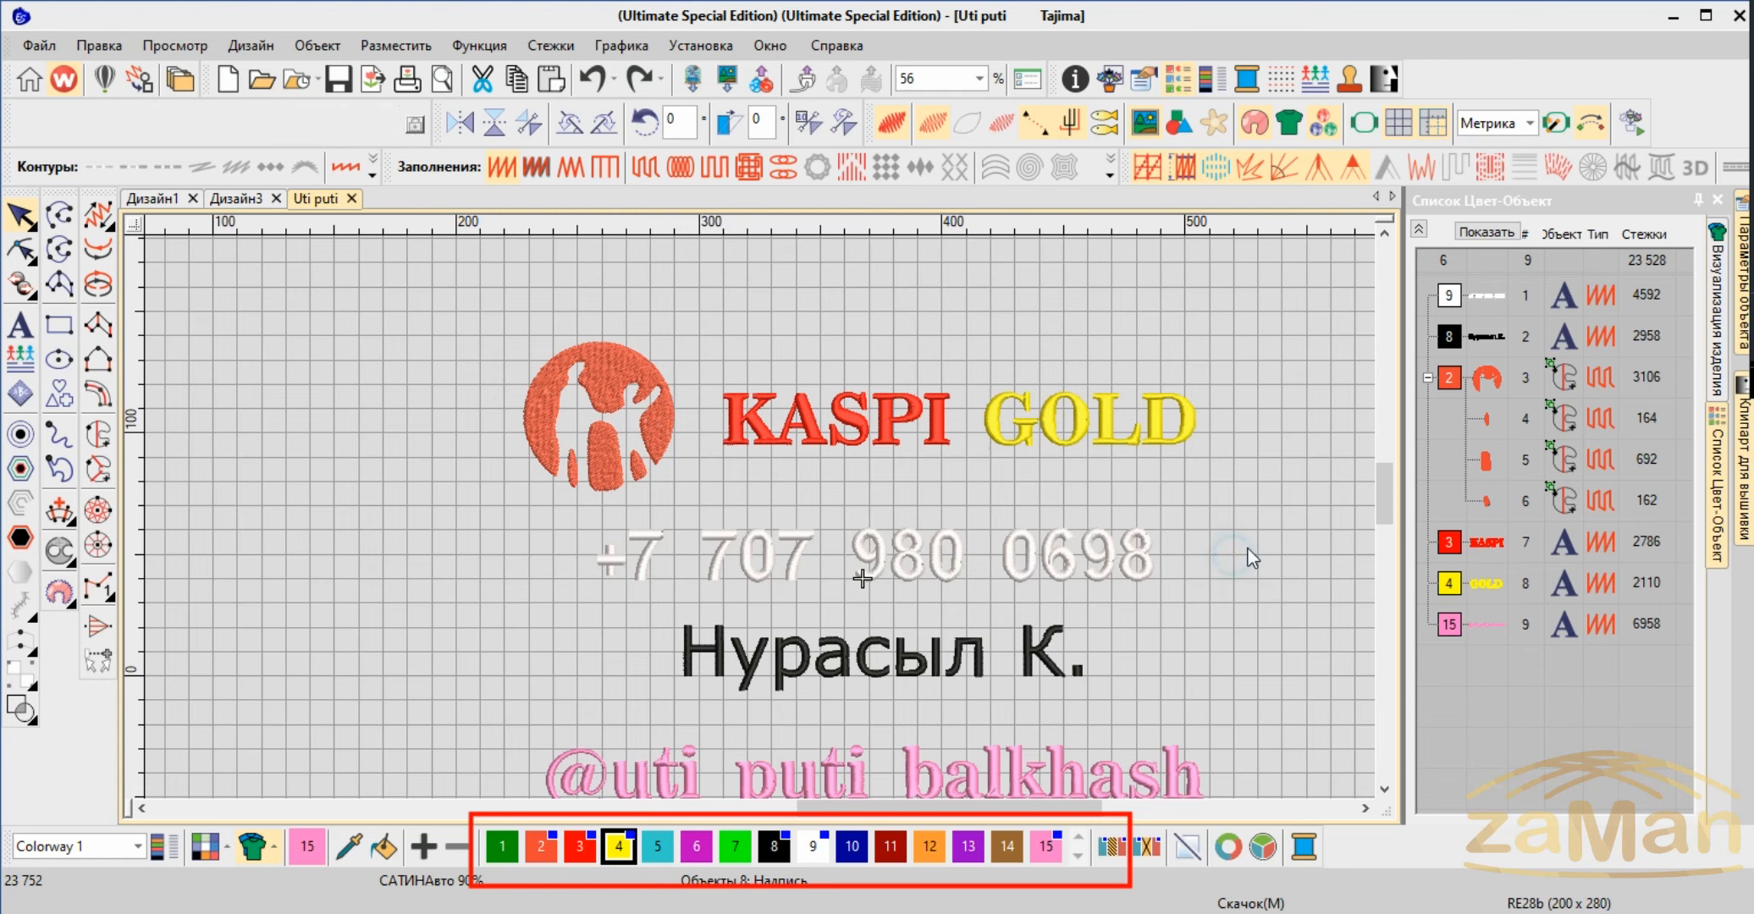
pyautogui.scroll(-1, 1270, 550)
pyautogui.scroll(-1, 489, 525)
pyautogui.scroll(2, 711, 520)
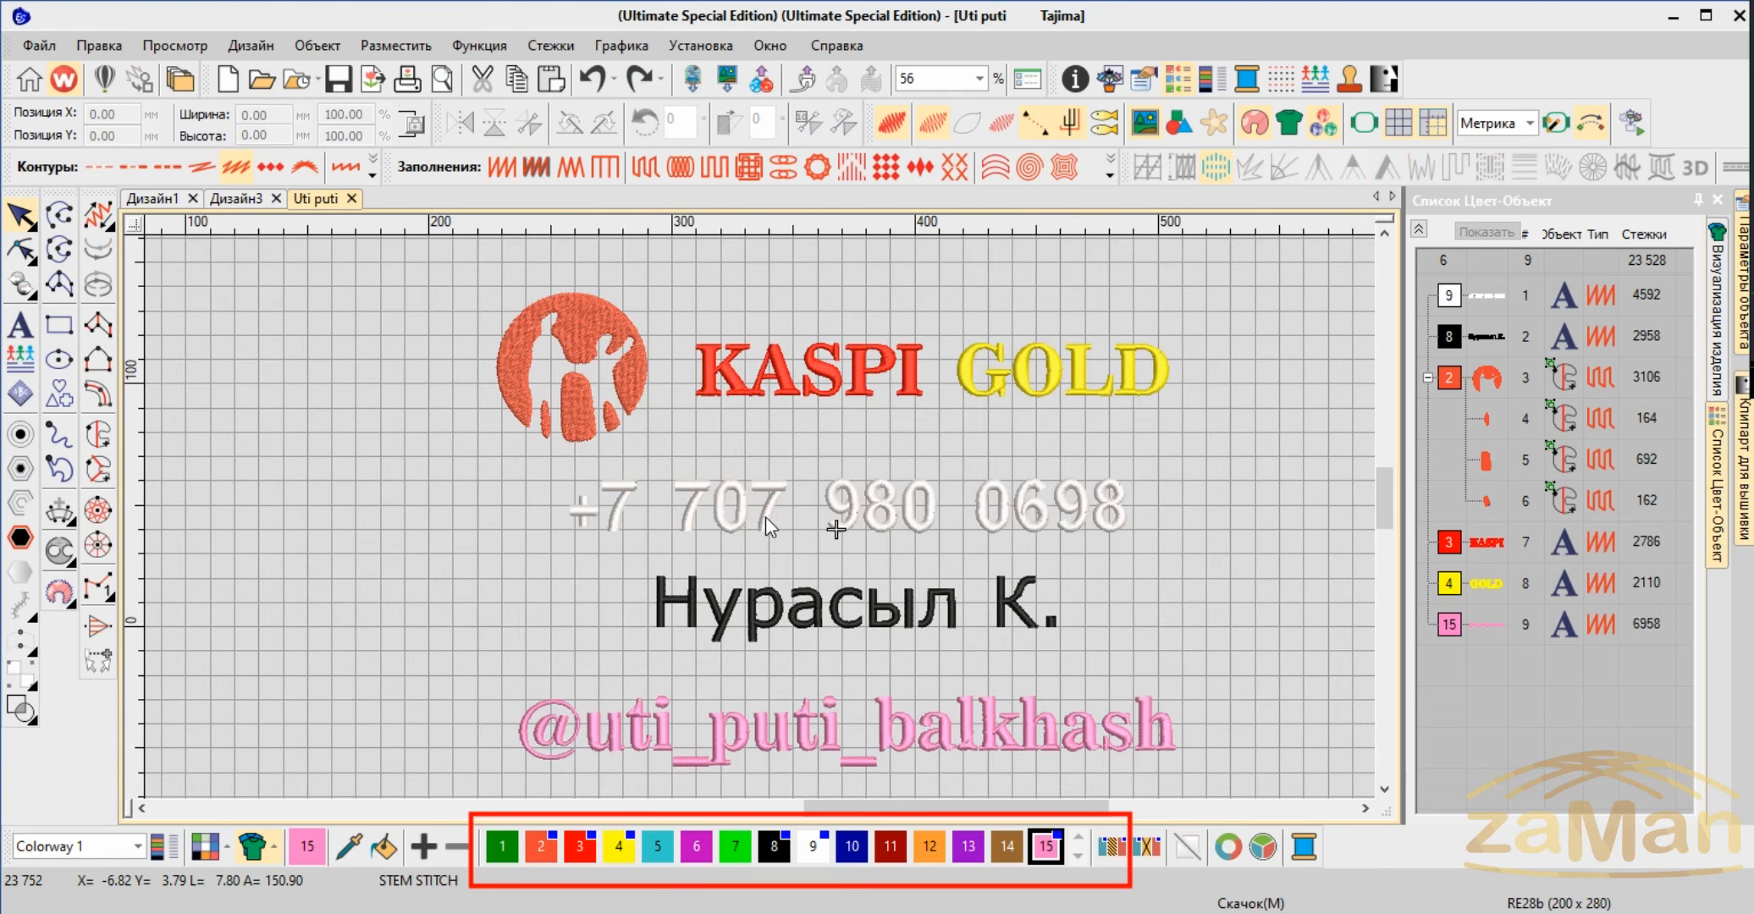
# Recolour the phone number line with turquoise colour 5, and restore it to white colour 9
pyautogui.click(803, 512)
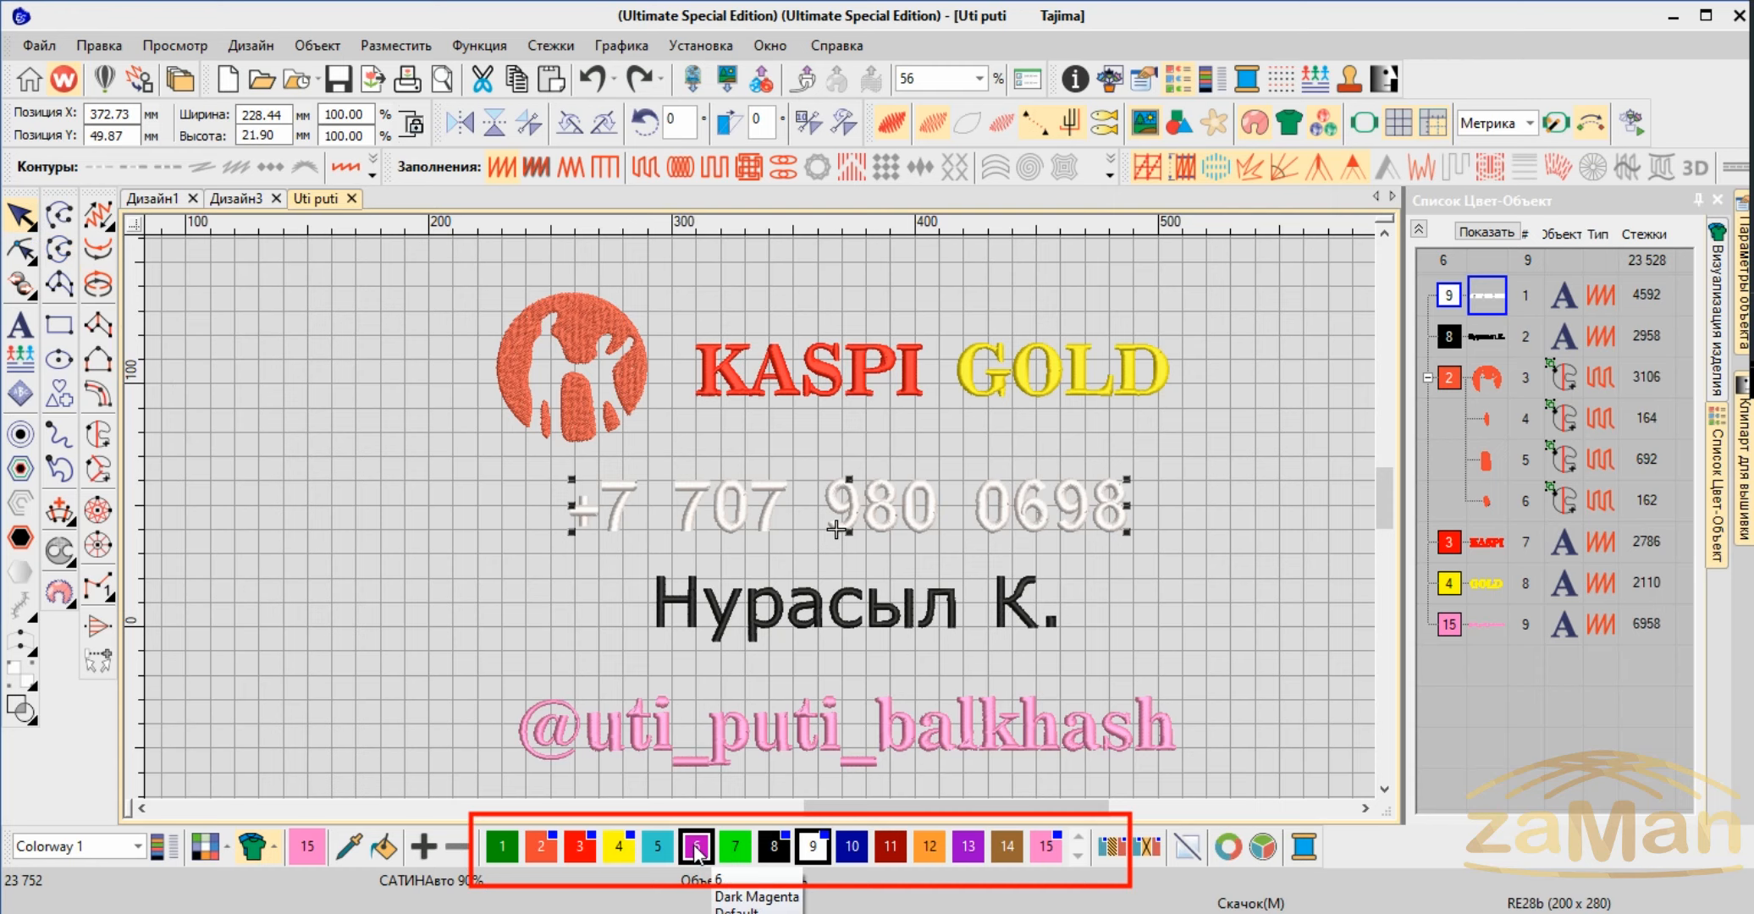
pyautogui.click(668, 851)
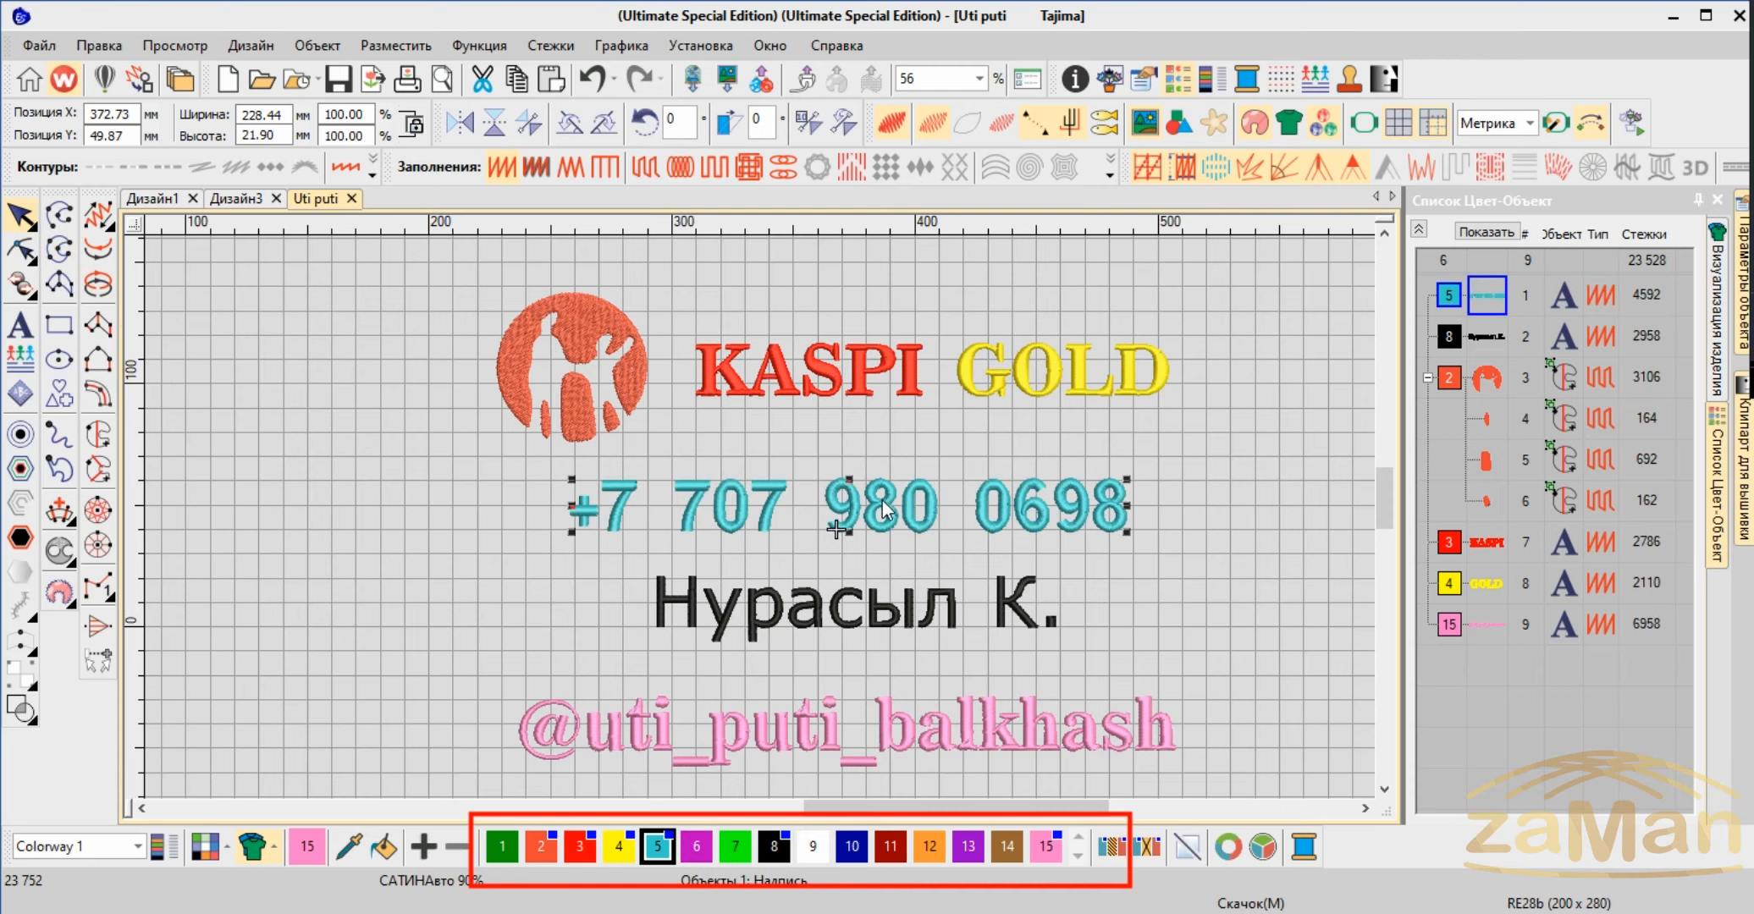
pyautogui.click(812, 845)
pyautogui.click(1251, 524)
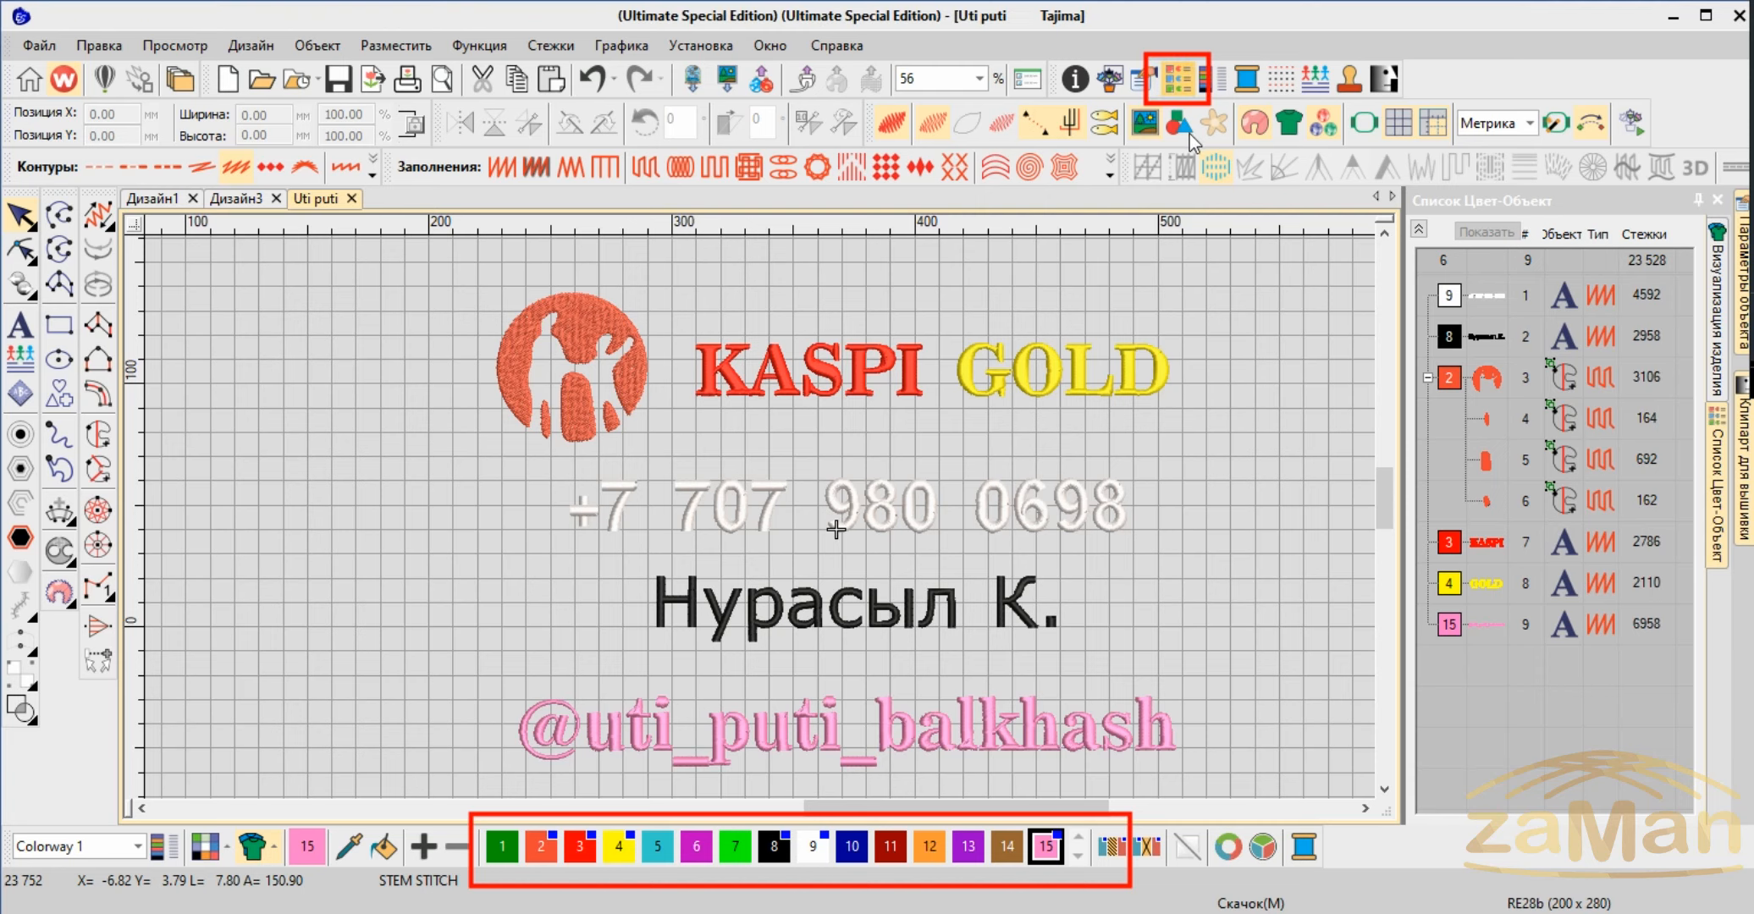
# Move the circular logo group to the first position of the stitching sequence in the colour-object list
pyautogui.click(1175, 81)
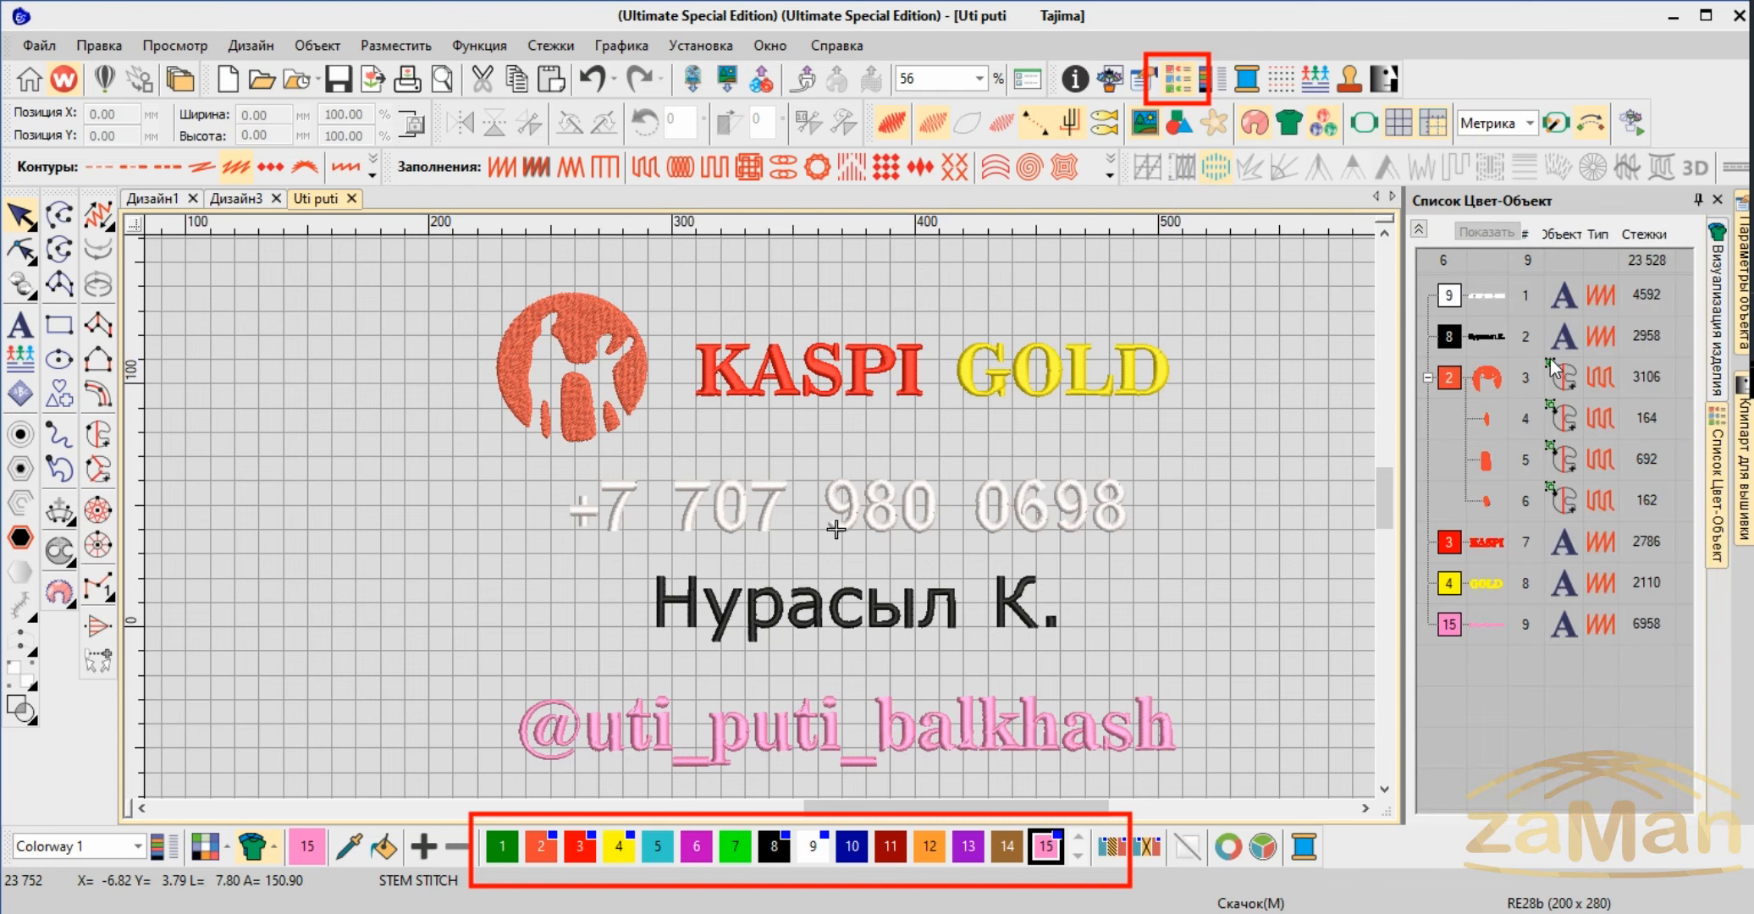
pyautogui.click(1489, 298)
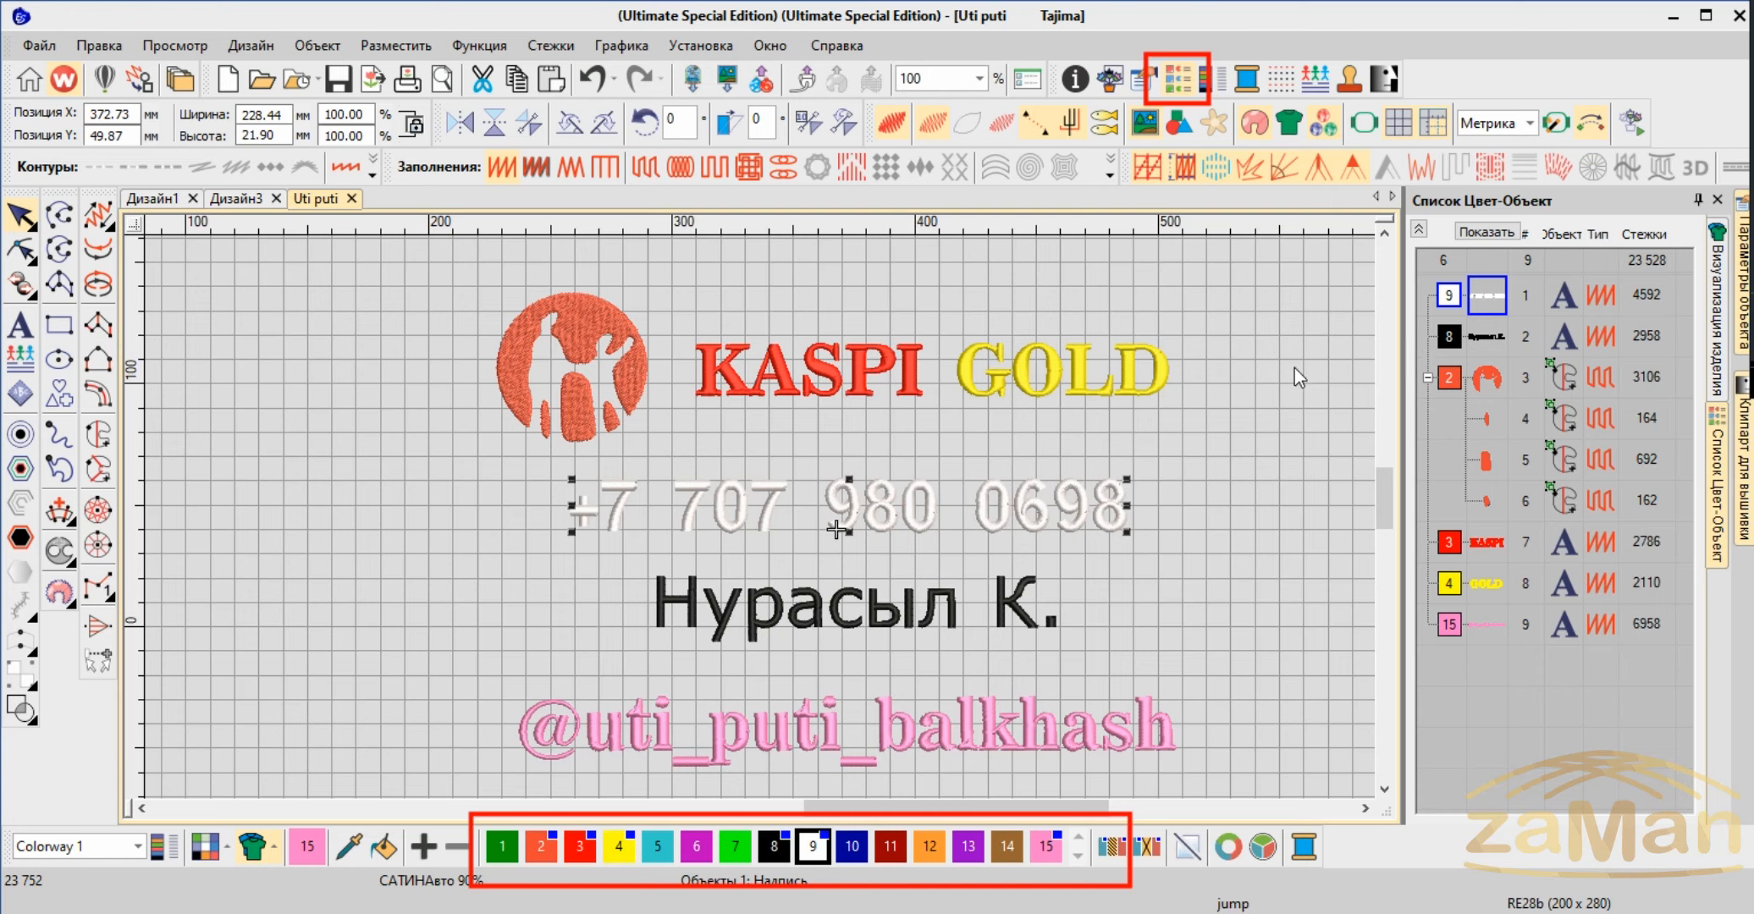
pyautogui.click(1490, 375)
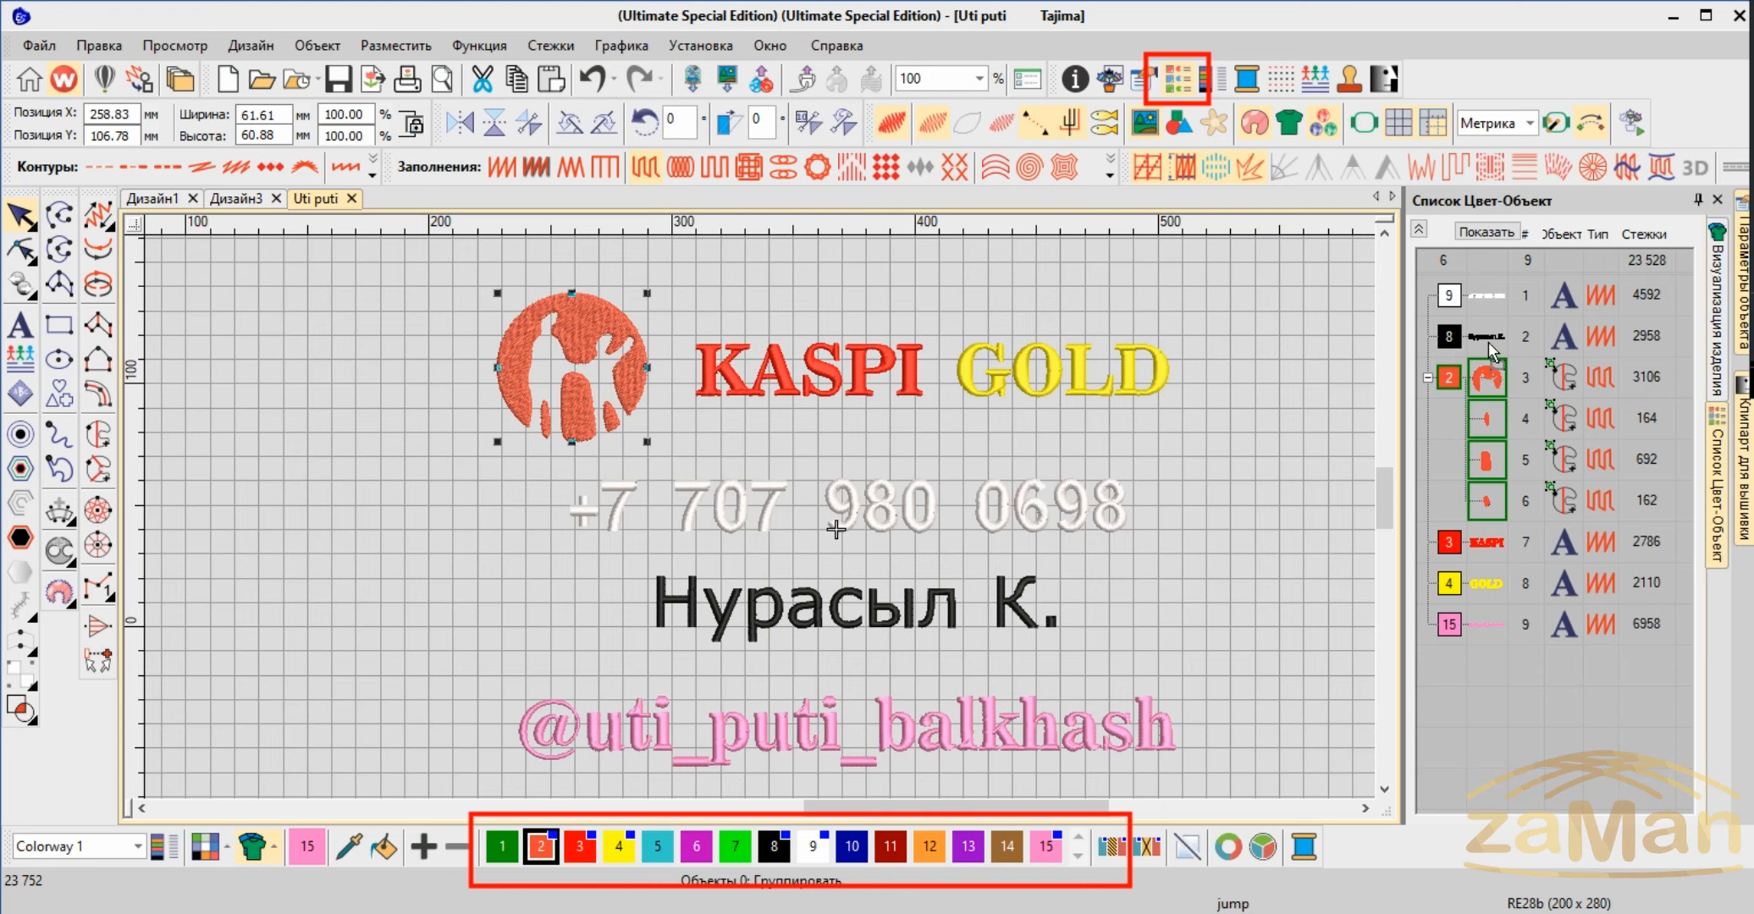
pyautogui.moveTo(1494, 296); pyautogui.dragTo(1494, 296)
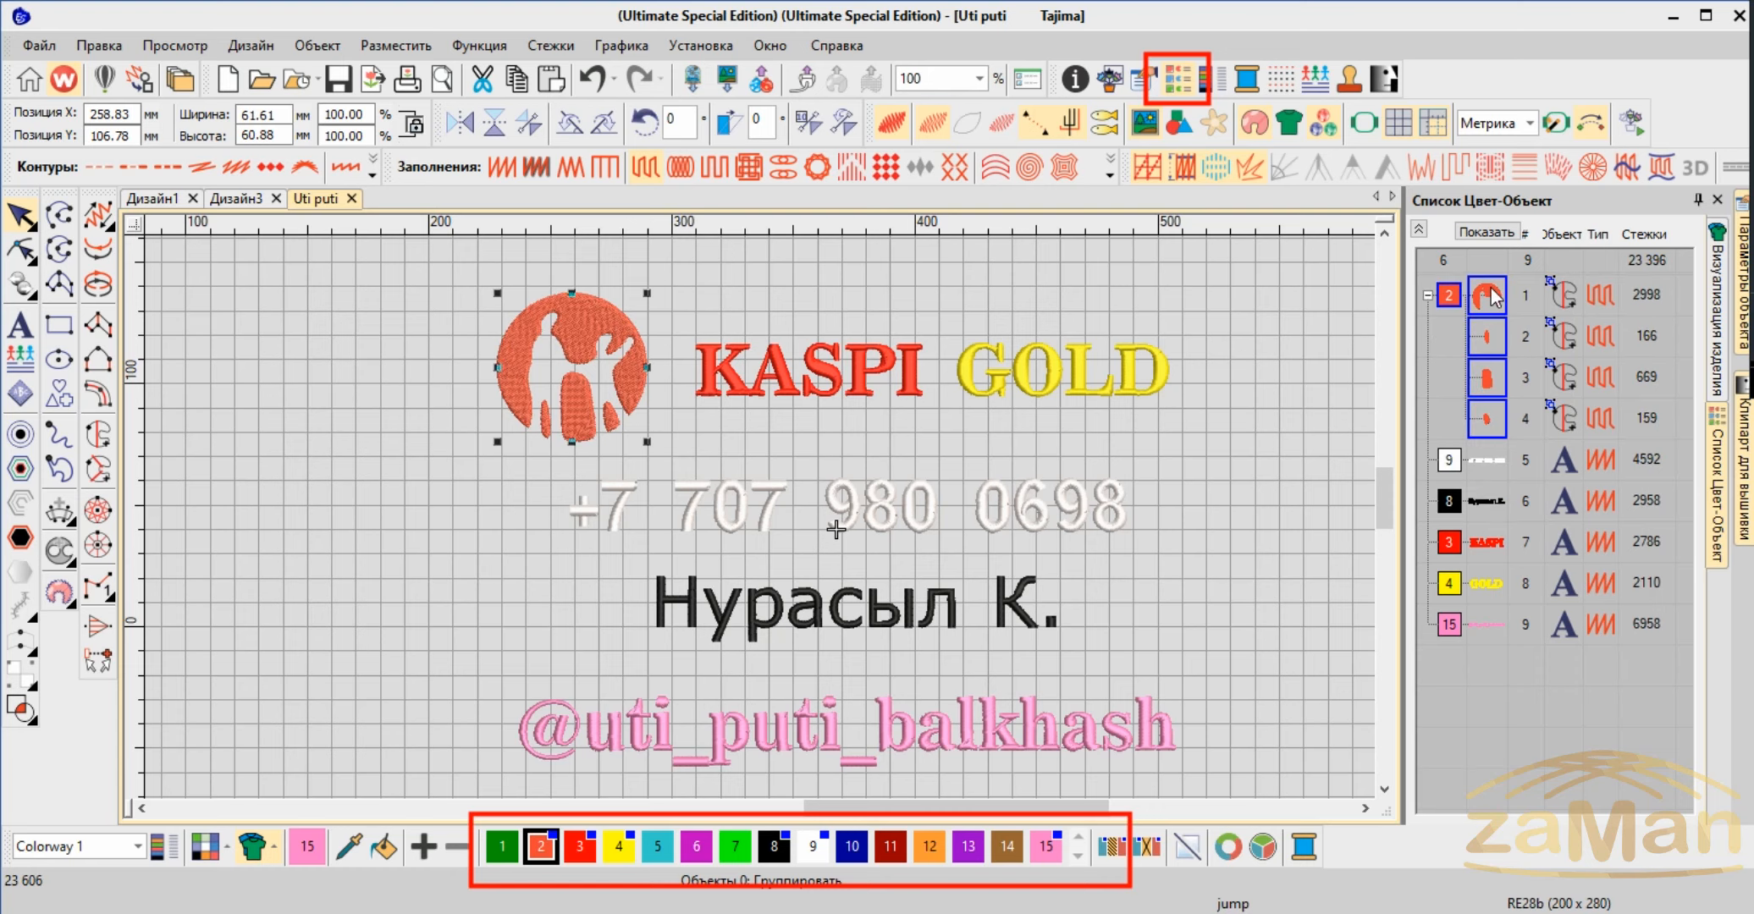
# Move the red KASPI lettering directly after the logo group in the stitching sequence, ahead of the phone number line
pyautogui.click(1486, 474)
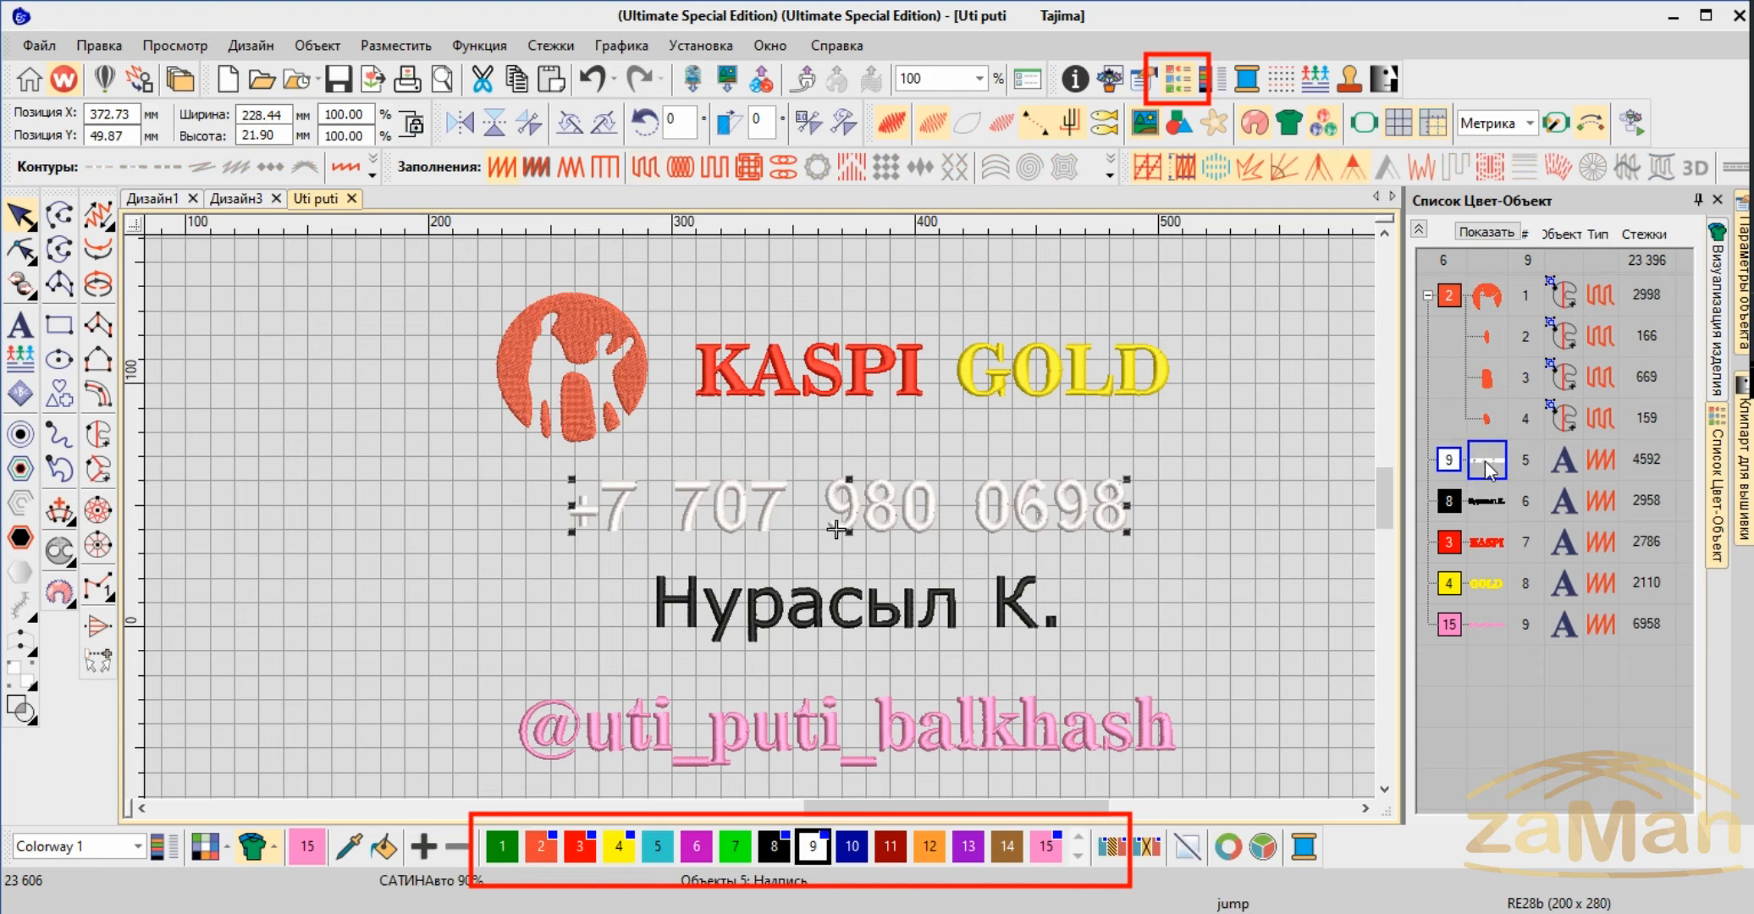
pyautogui.moveTo(1486, 462)
pyautogui.mouseDown()
pyautogui.moveTo(1490, 424)
pyautogui.moveTo(1488, 471)
pyautogui.mouseUp()
pyautogui.click(830, 373)
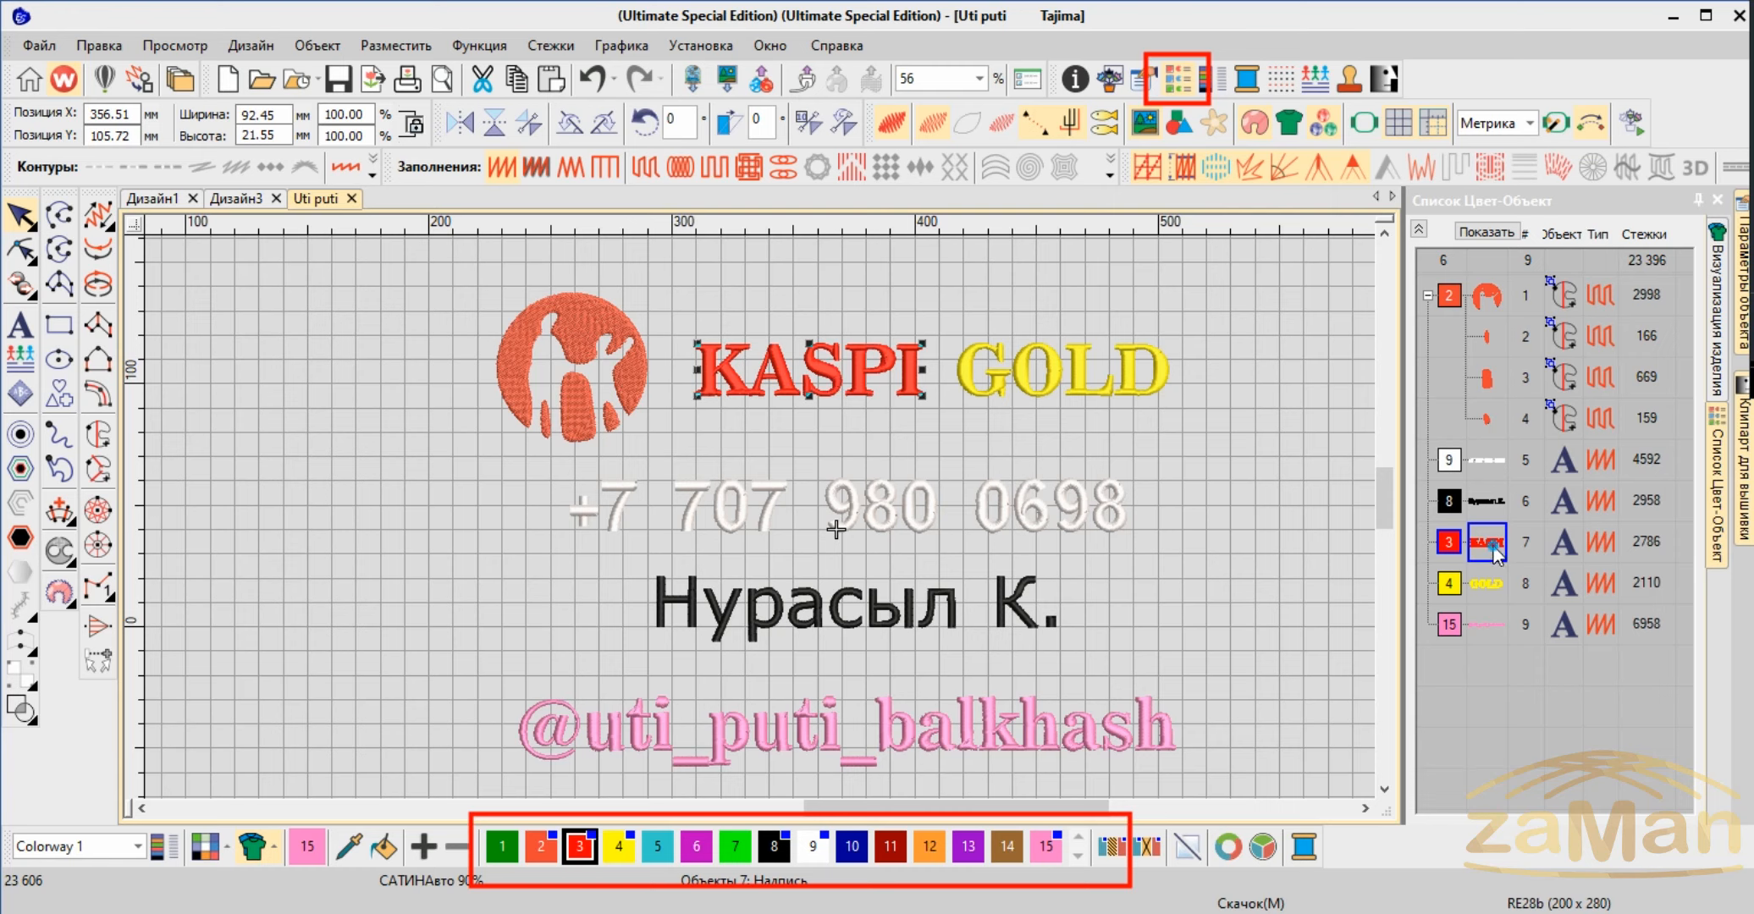
pyautogui.moveTo(1493, 550); pyautogui.dragTo(1486, 437)
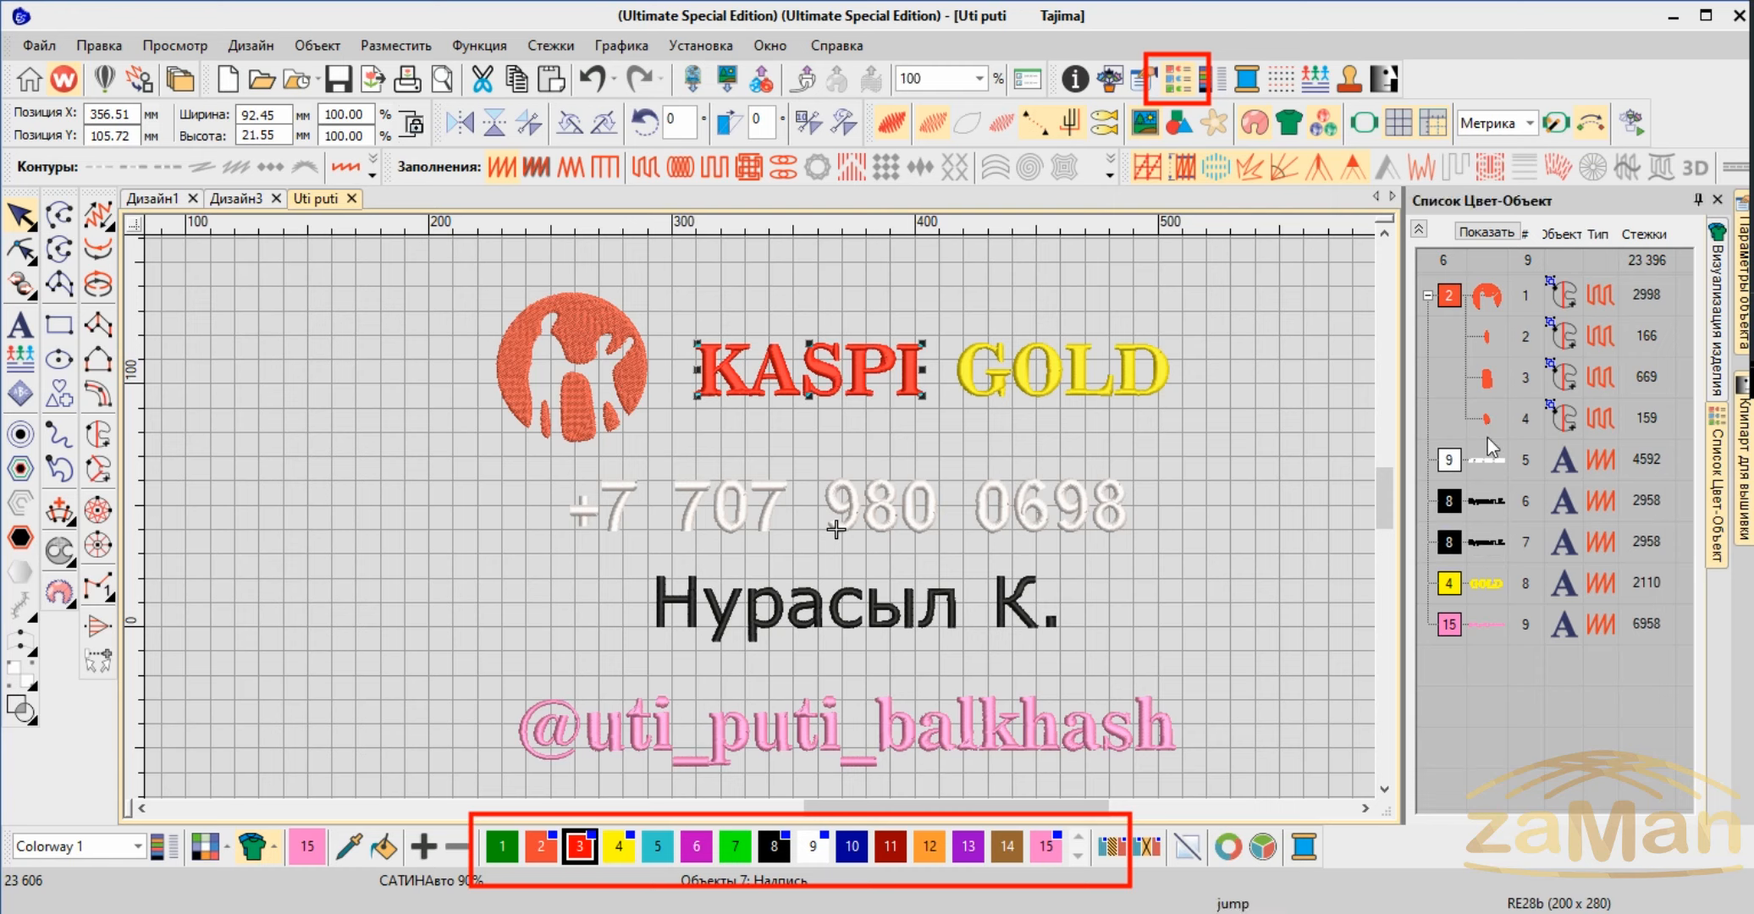
# Move the yellow GOLD lettering directly after KASPI in the stitching sequence
pyautogui.click(1077, 374)
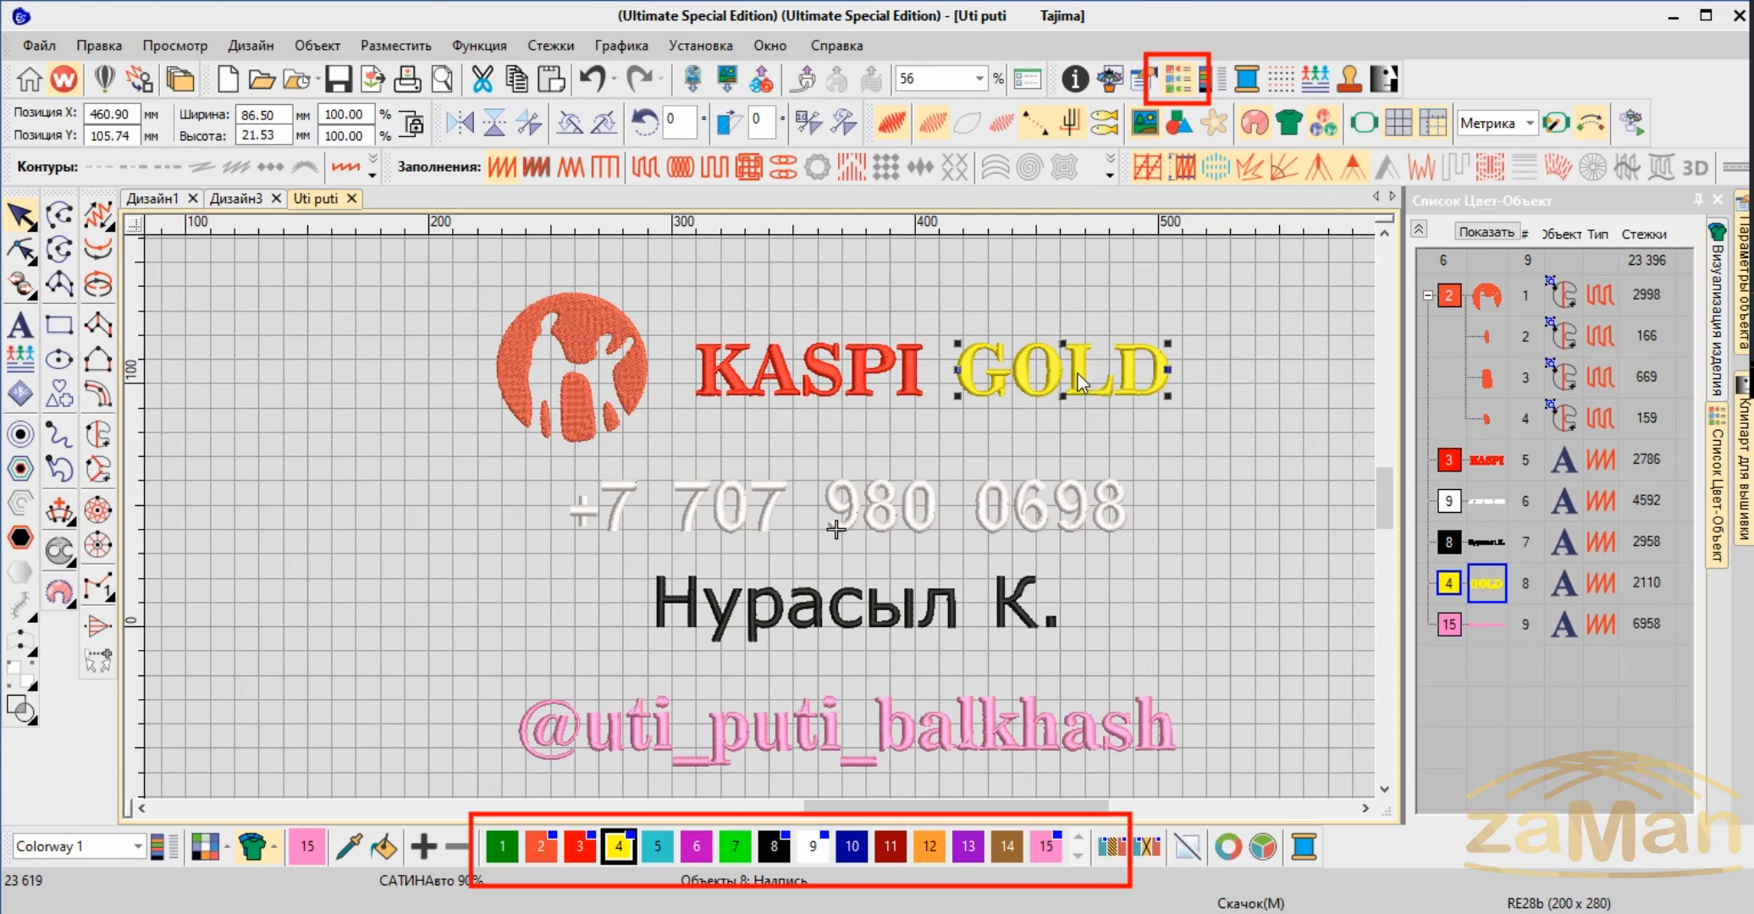
pyautogui.click(1491, 585)
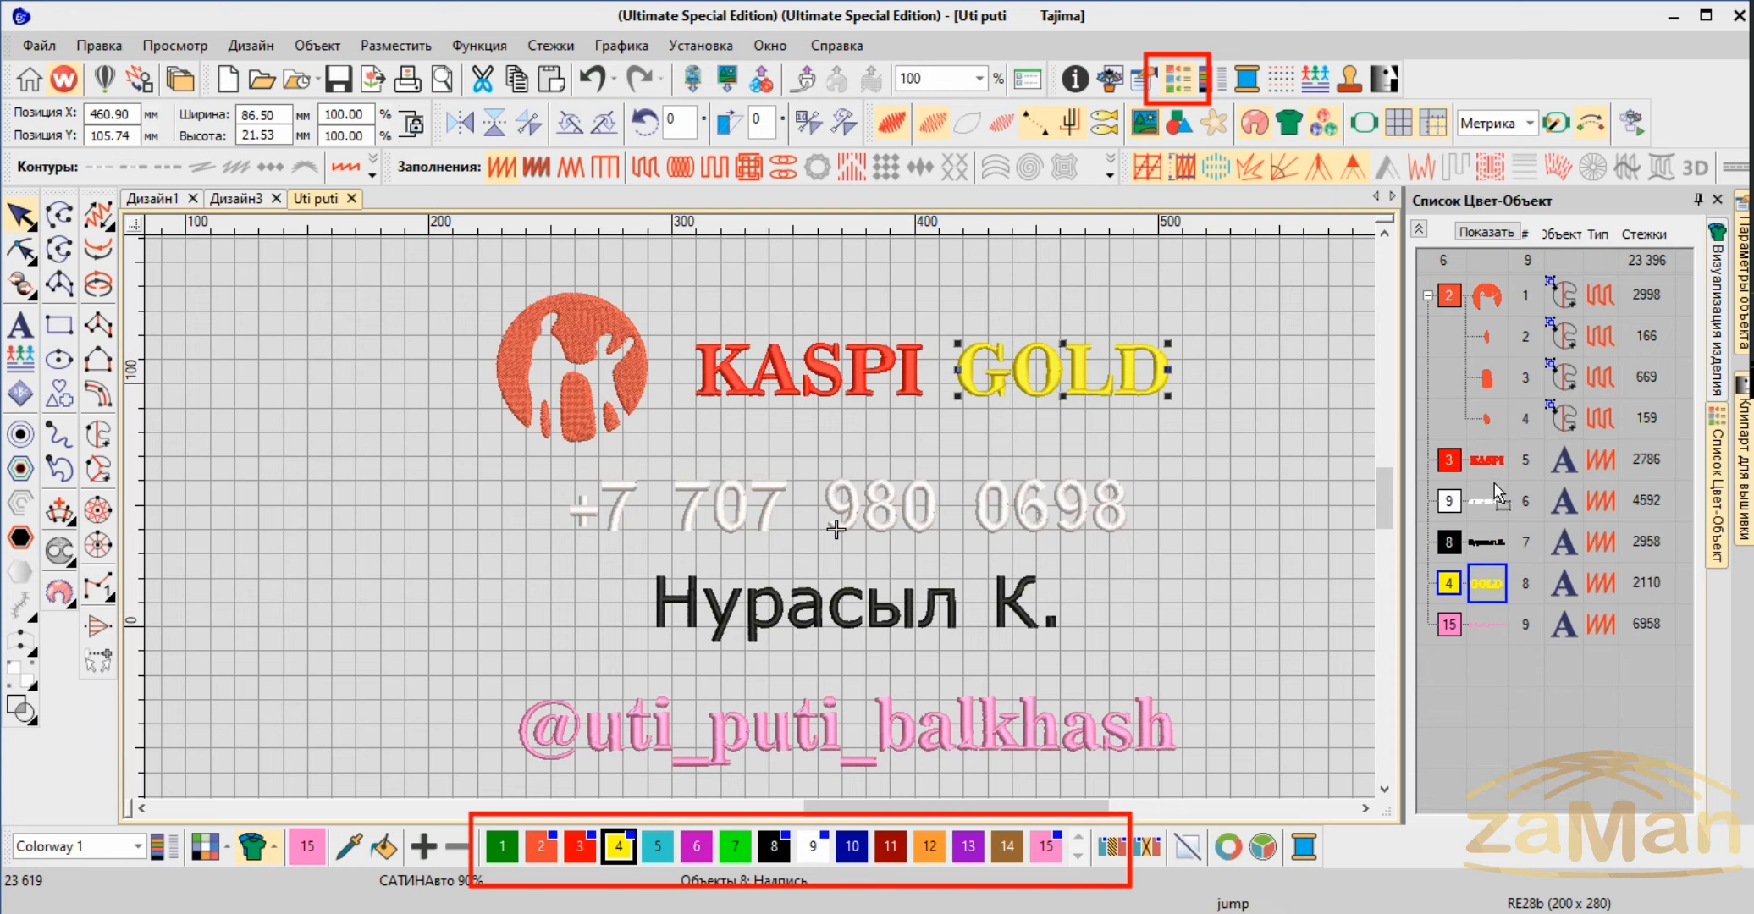
pyautogui.moveTo(1494, 484); pyautogui.dragTo(1494, 485)
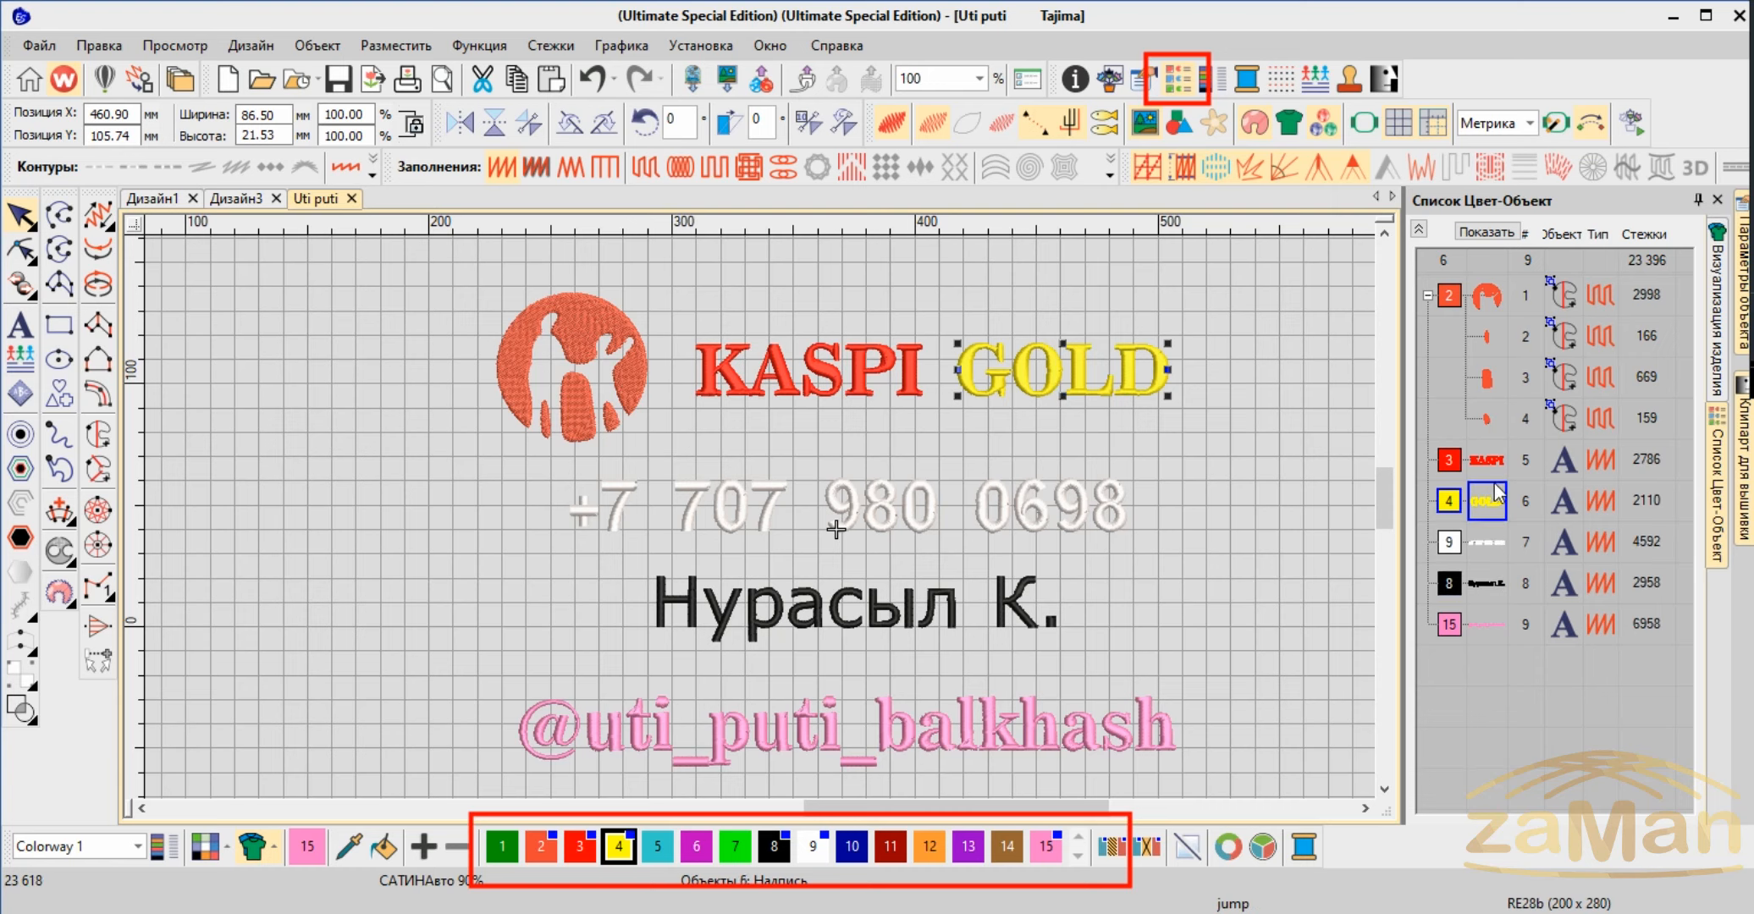
# Check the sequence of the phone number, name and pink handle lines against the object list, and review the whole design
pyautogui.click(1487, 542)
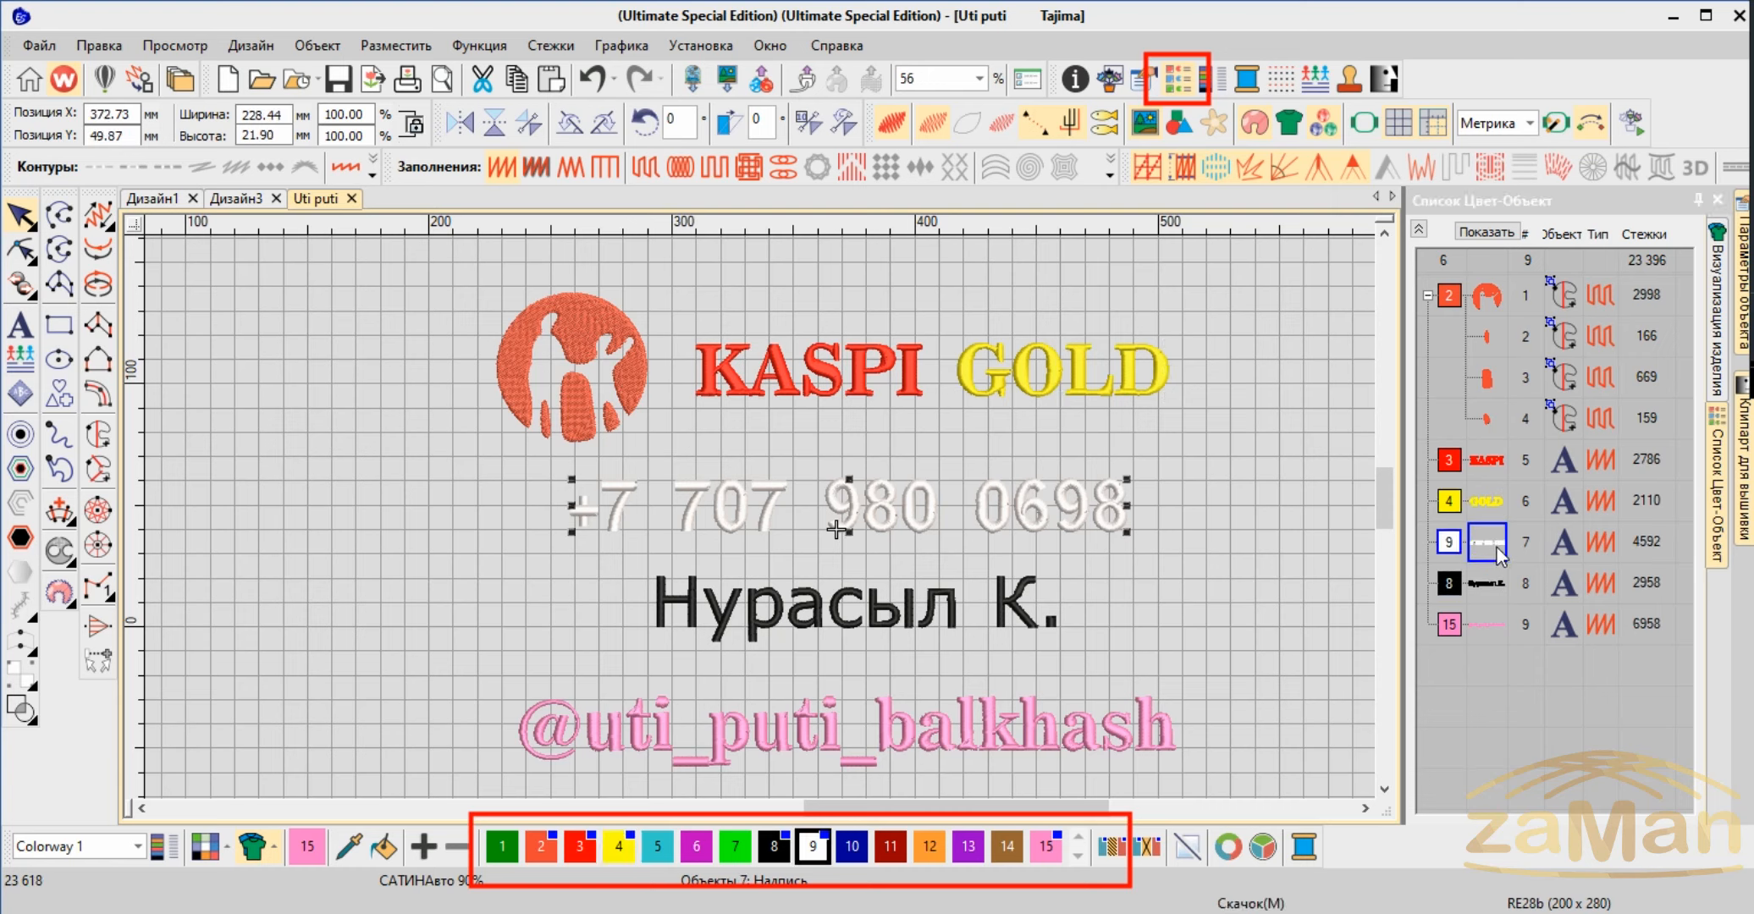
pyautogui.click(899, 630)
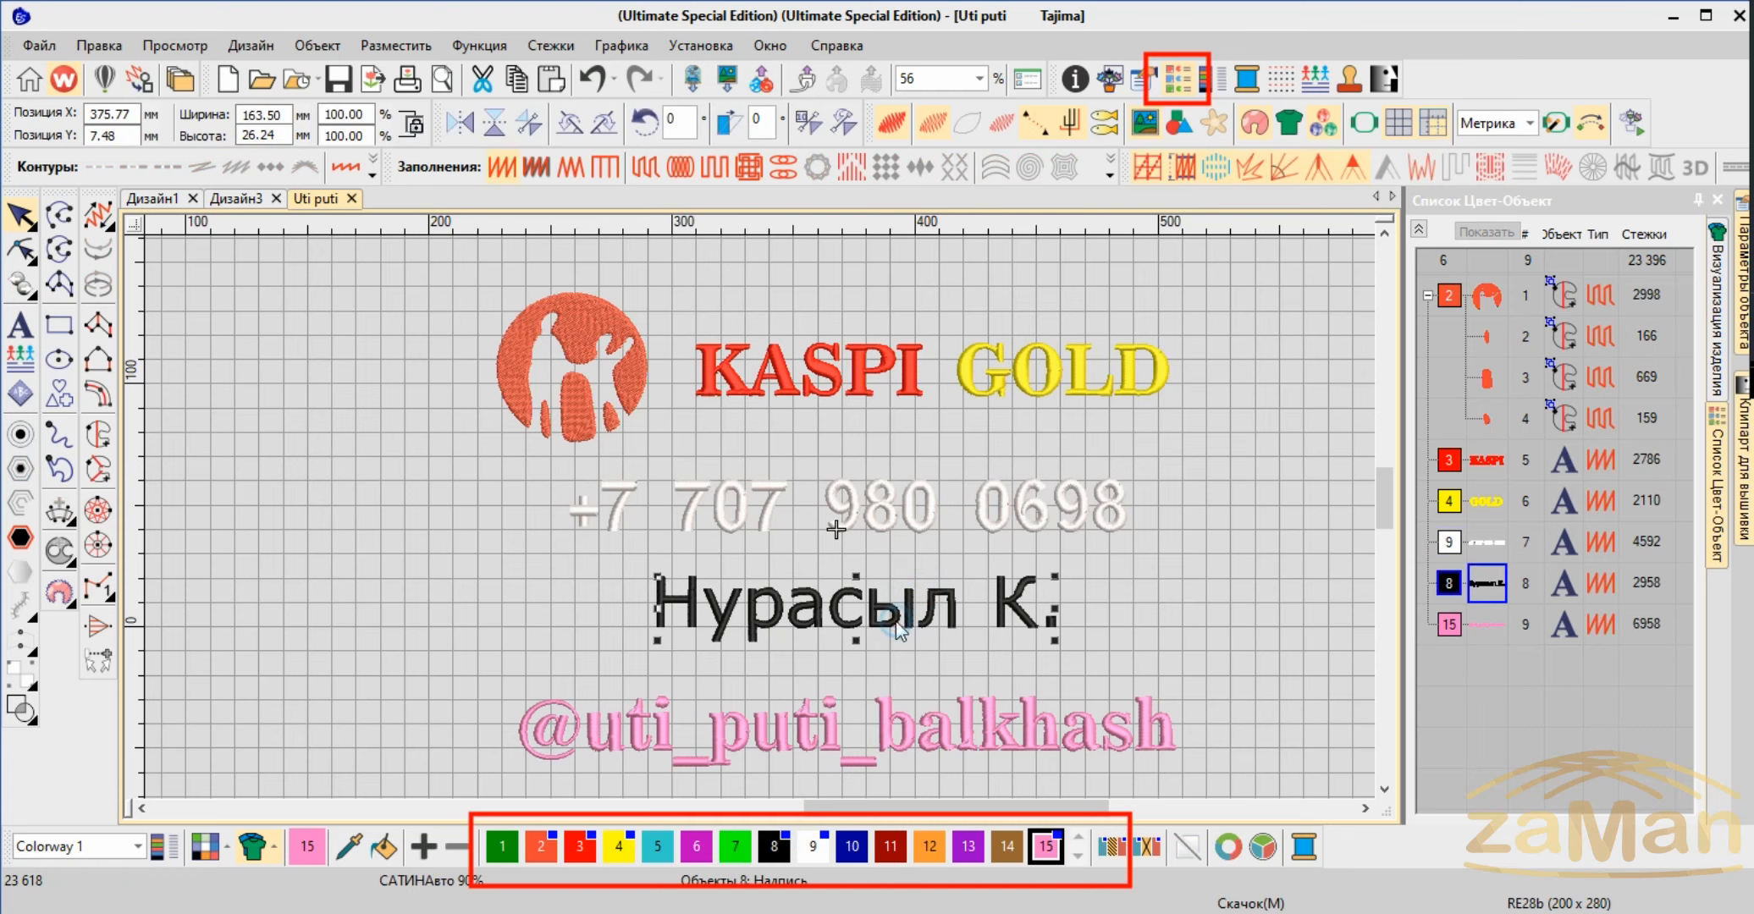
pyautogui.click(871, 725)
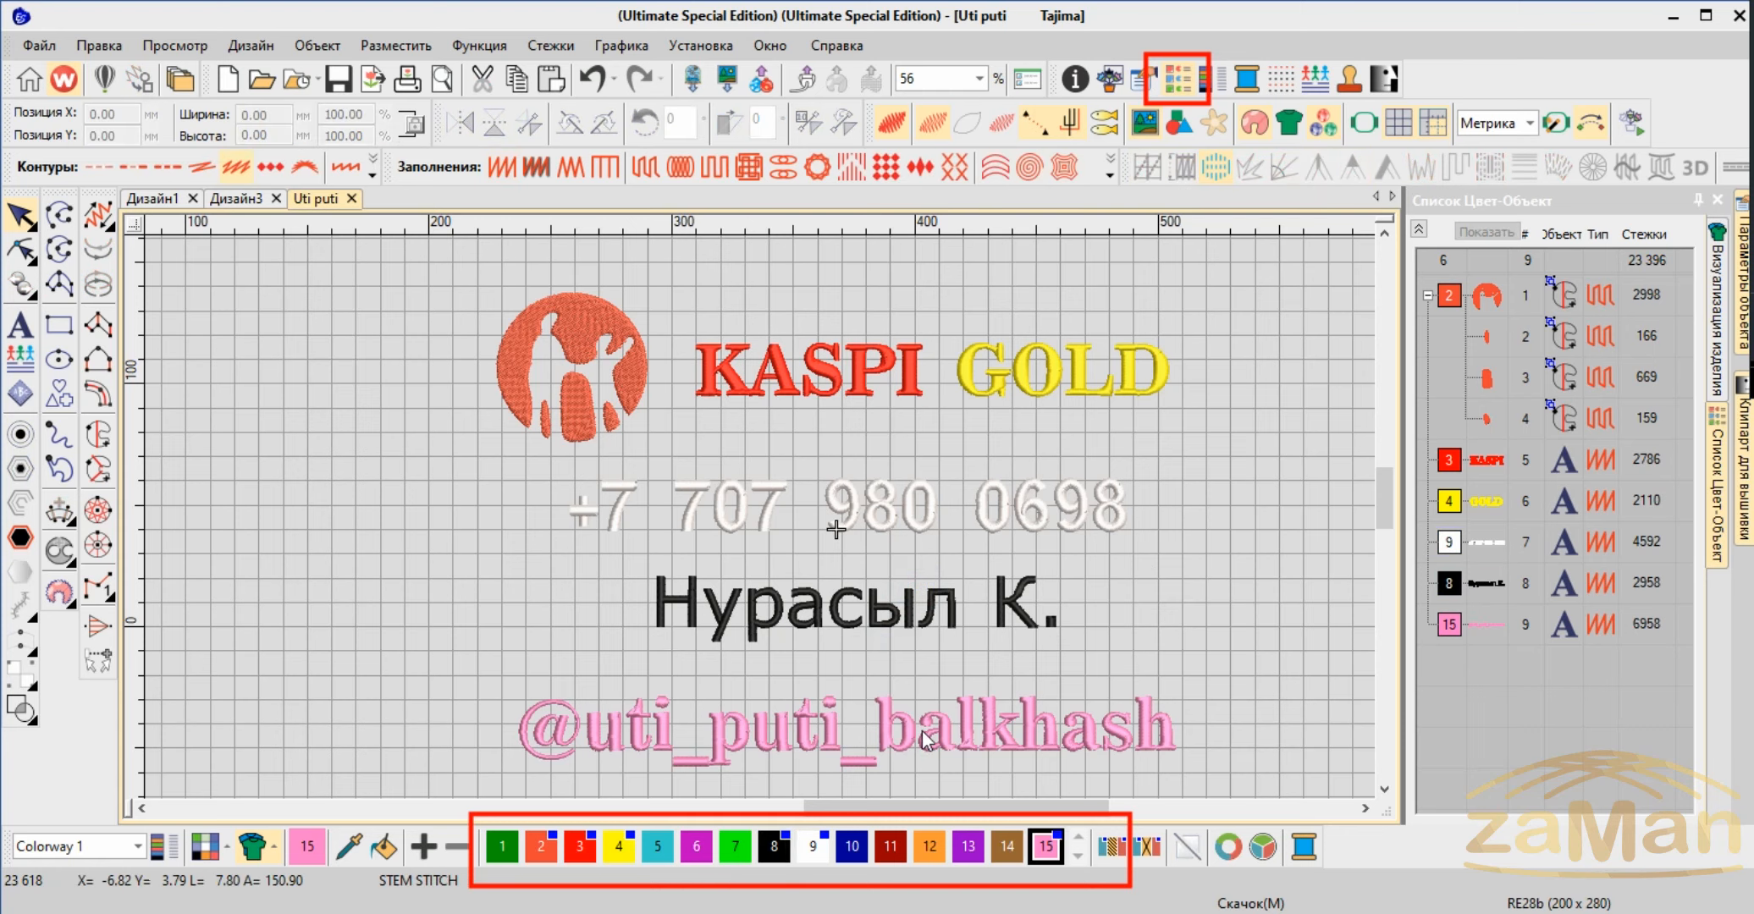
pyautogui.click(926, 732)
pyautogui.click(1496, 704)
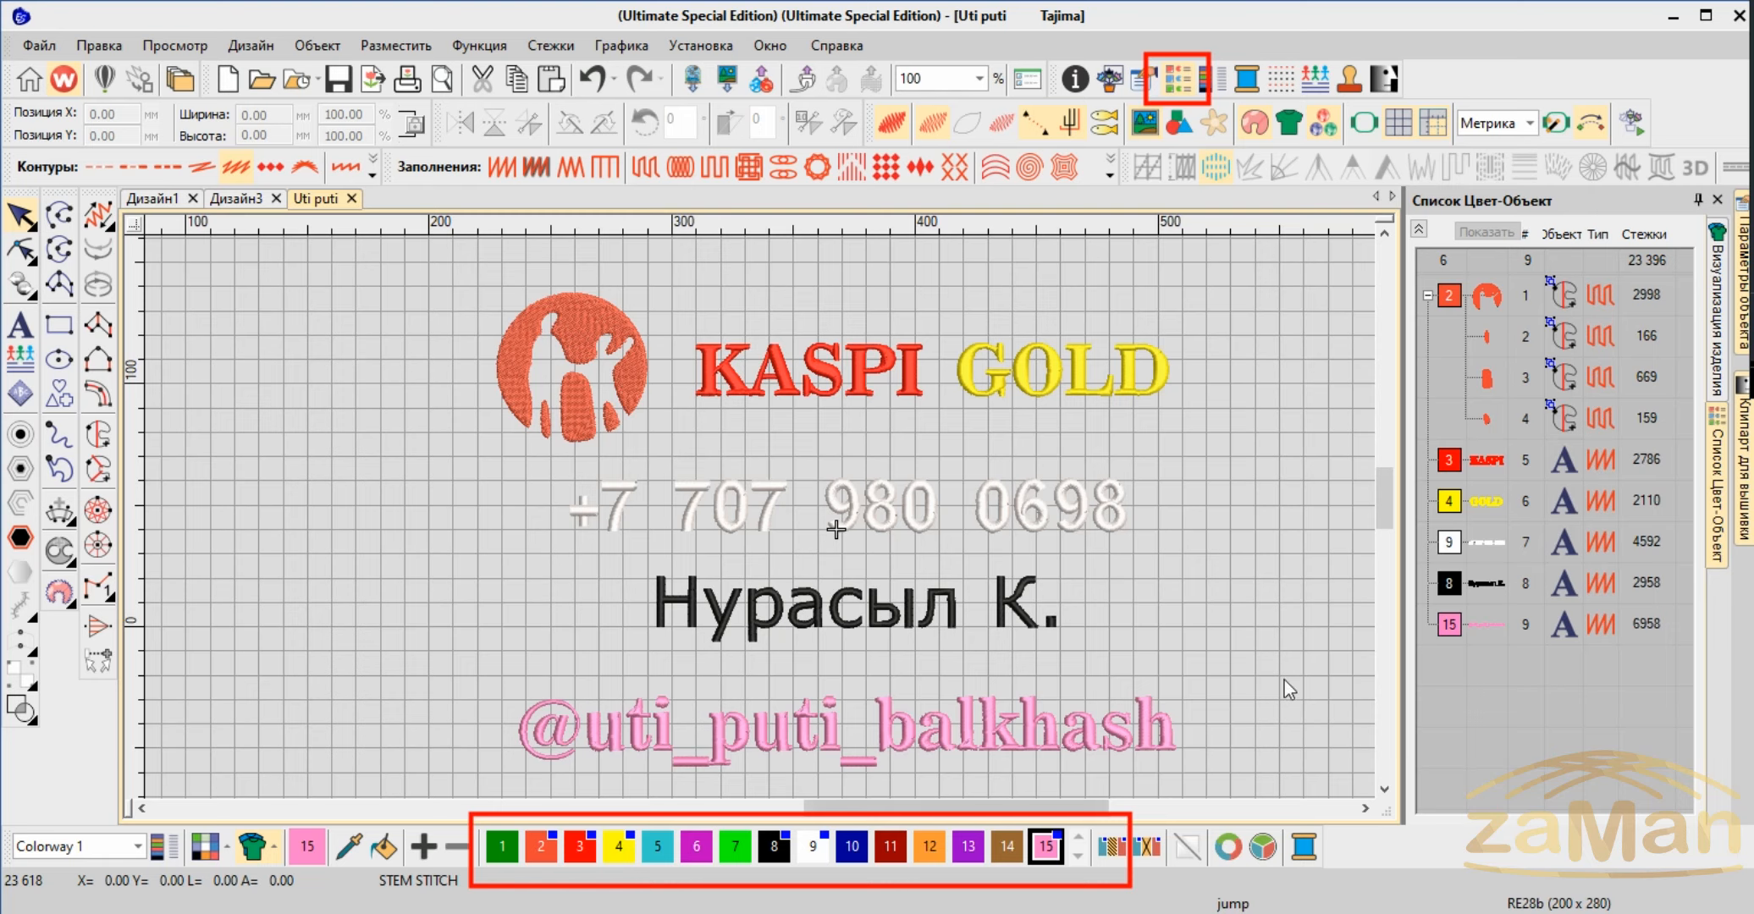
pyautogui.click(1269, 655)
pyautogui.scroll(-3, 940, 588)
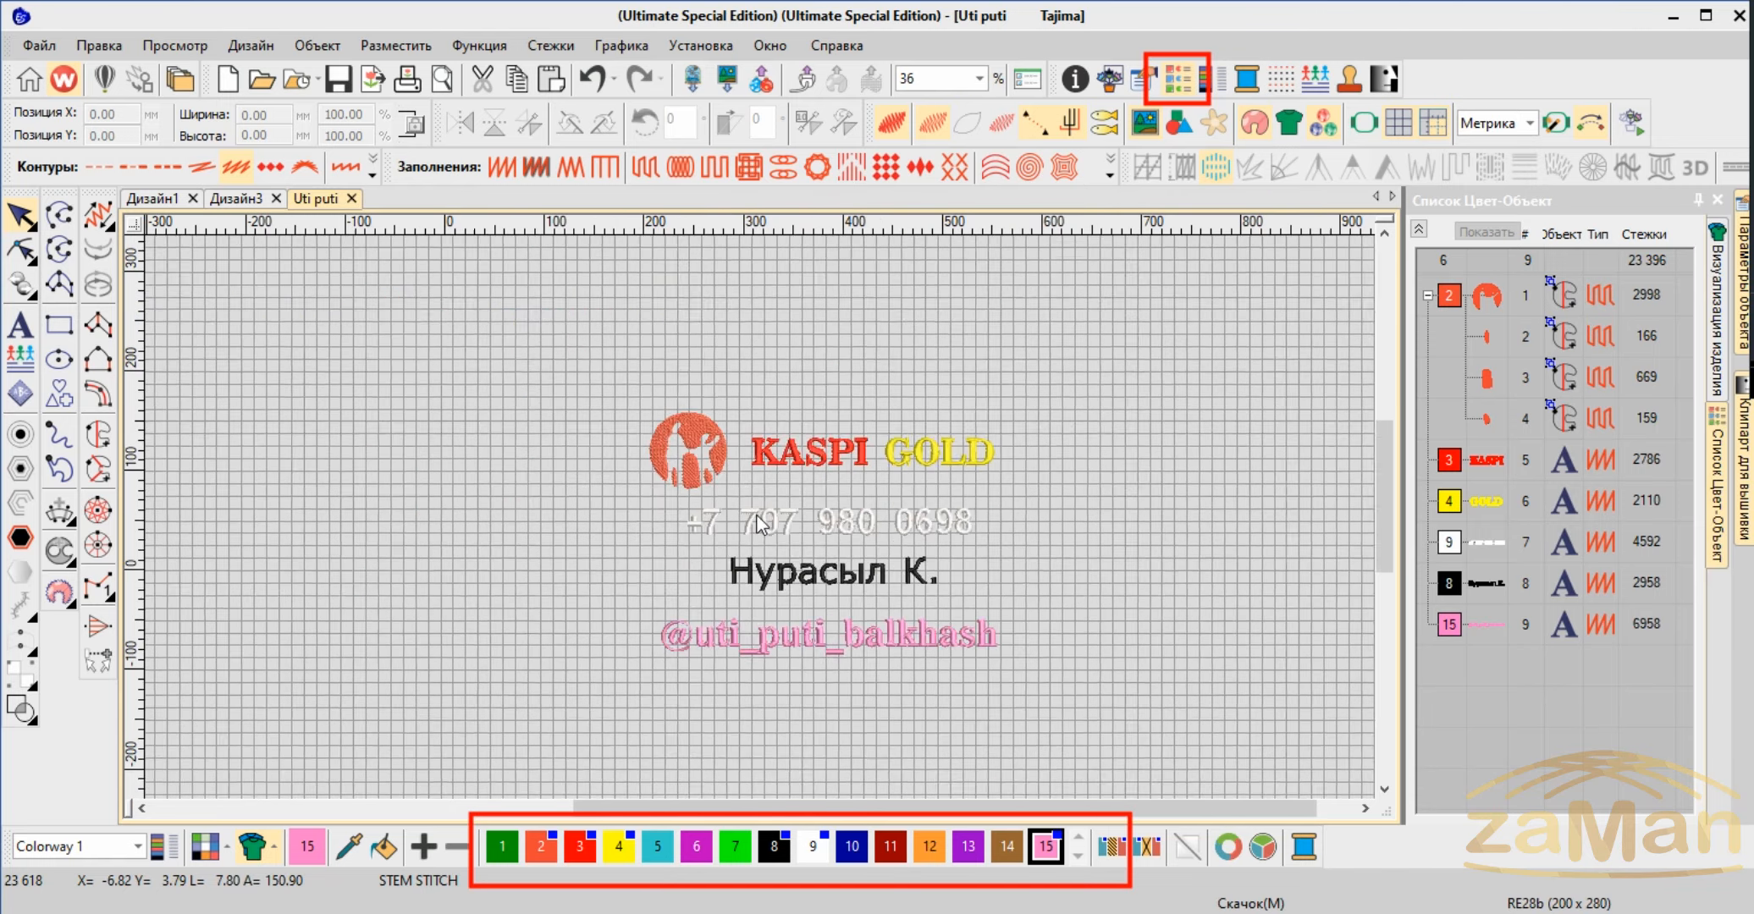
pyautogui.scroll(2, 756, 513)
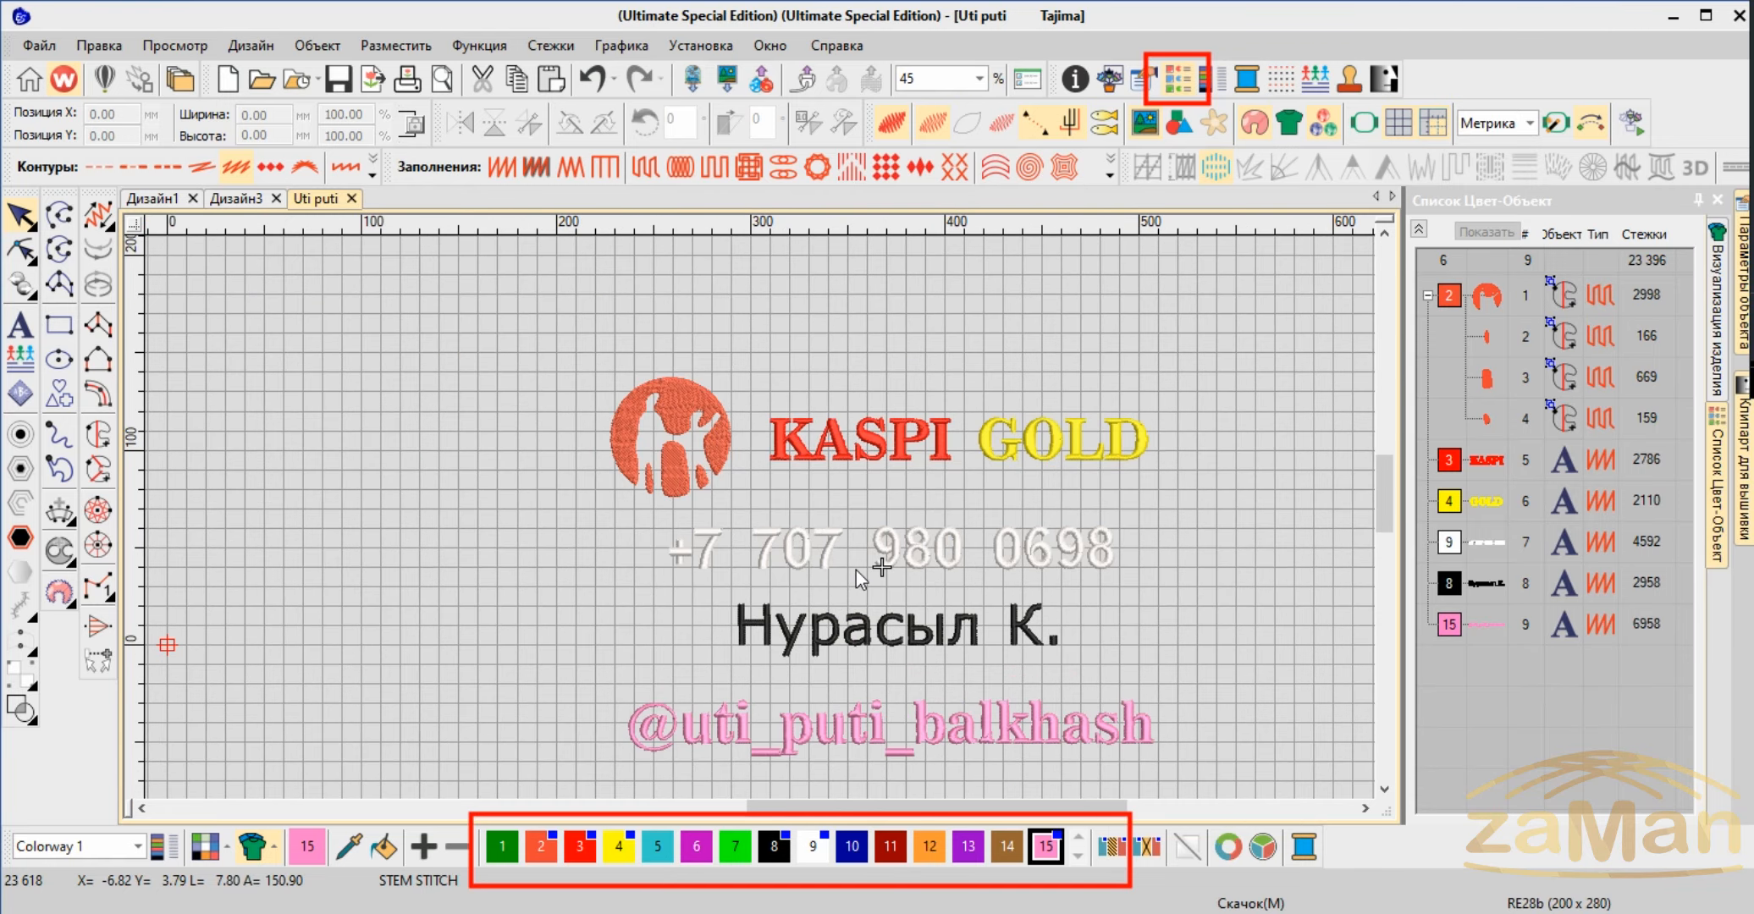